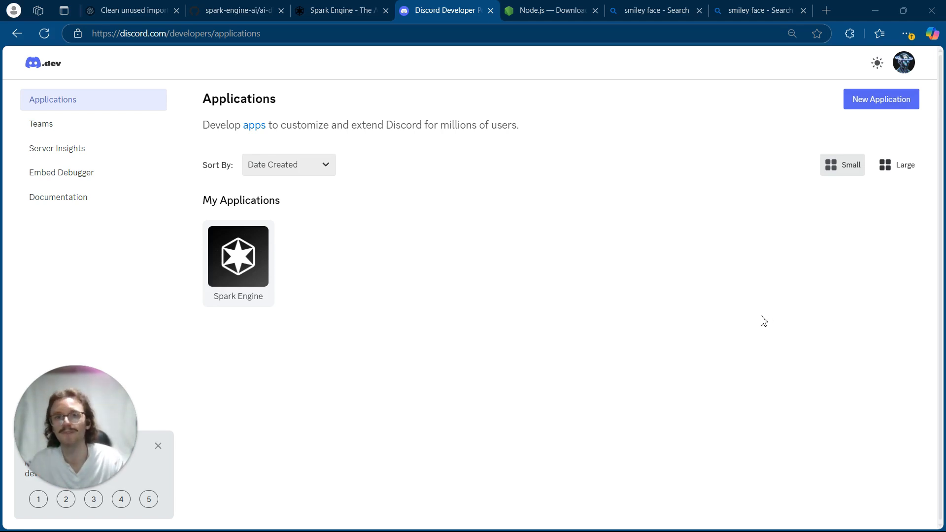
- Download the spark-engine-ai/ai-discord-bot GitHub repository as a ZIP archive
{"action": "left_click", "coordinate": [246, 10]}
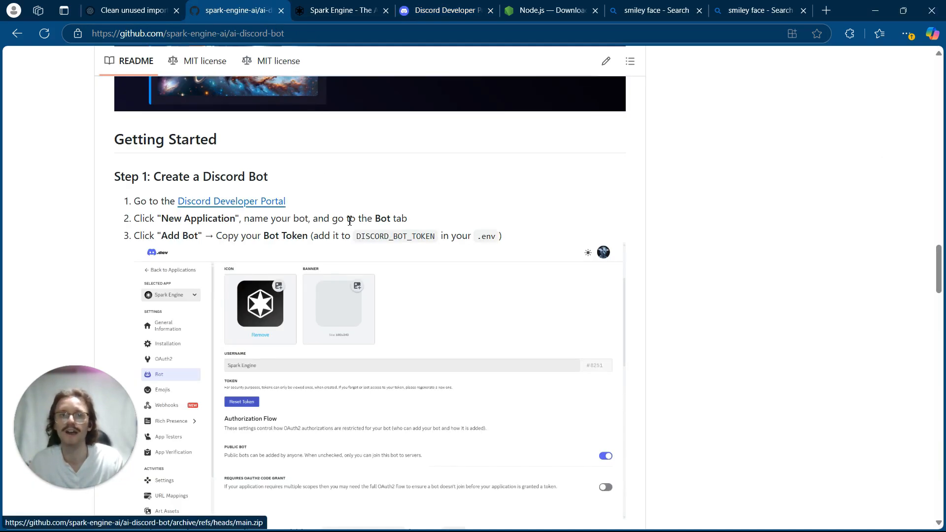
{"action": "scroll", "coordinate": [349, 222], "scroll_direction": "up", "scroll_amount": 20}
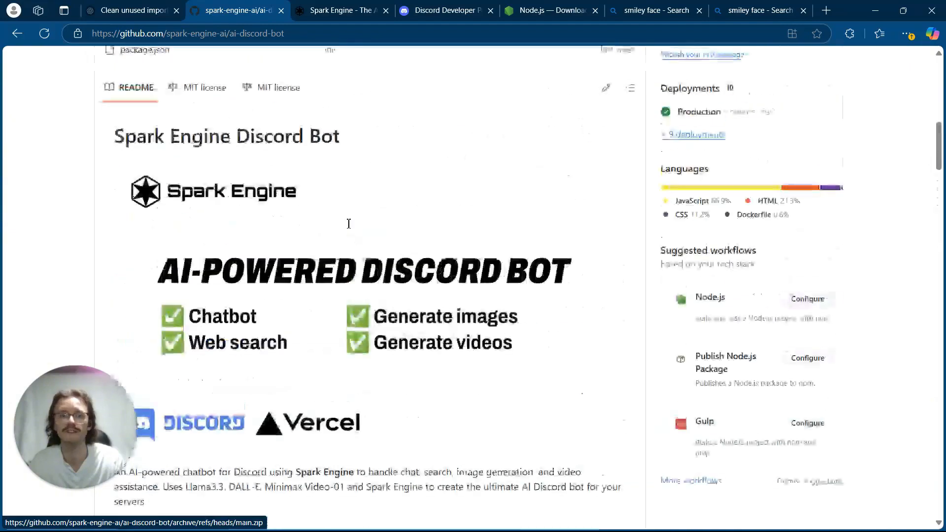
{"action": "scroll", "coordinate": [348, 229], "scroll_direction": "up", "scroll_amount": 12}
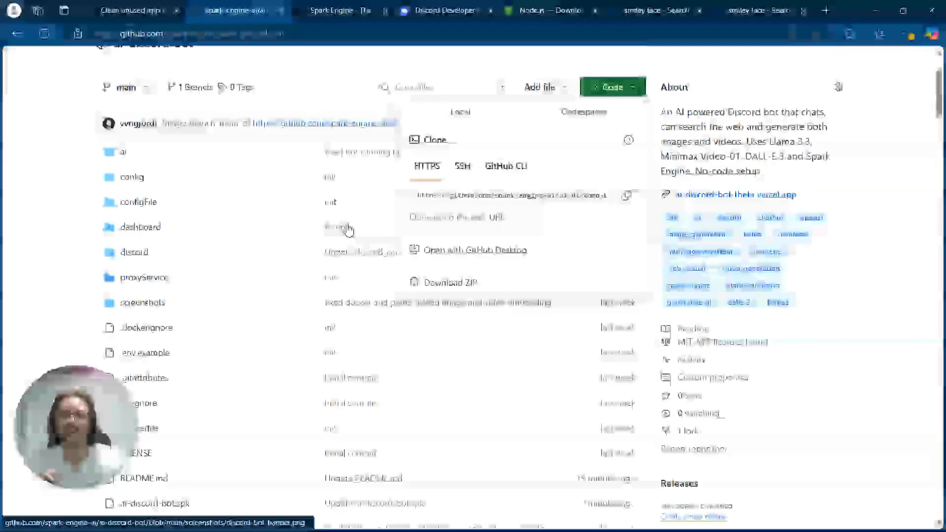
{"action": "left_click", "coordinate": [450, 307]}
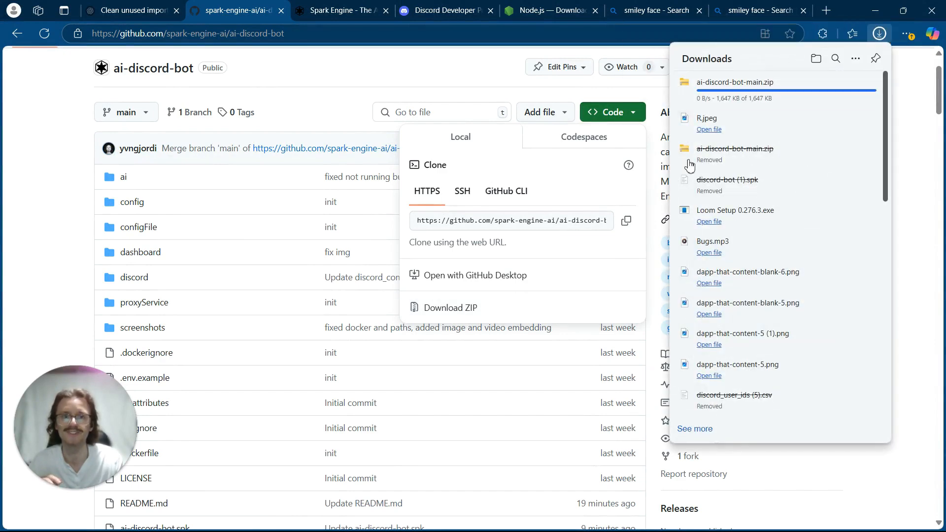
- Extract the downloaded ai-discord-bot-main.zip into the Downloads\ai-discord-bot-main folder and minimize both folder windows
{"action": "left_click", "coordinate": [716, 95]}
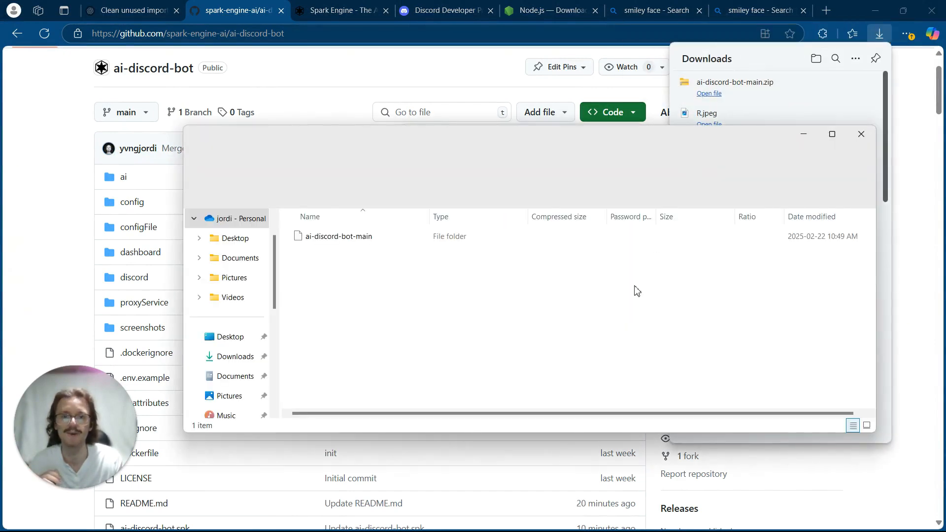
{"action": "left_click", "coordinate": [564, 203]}
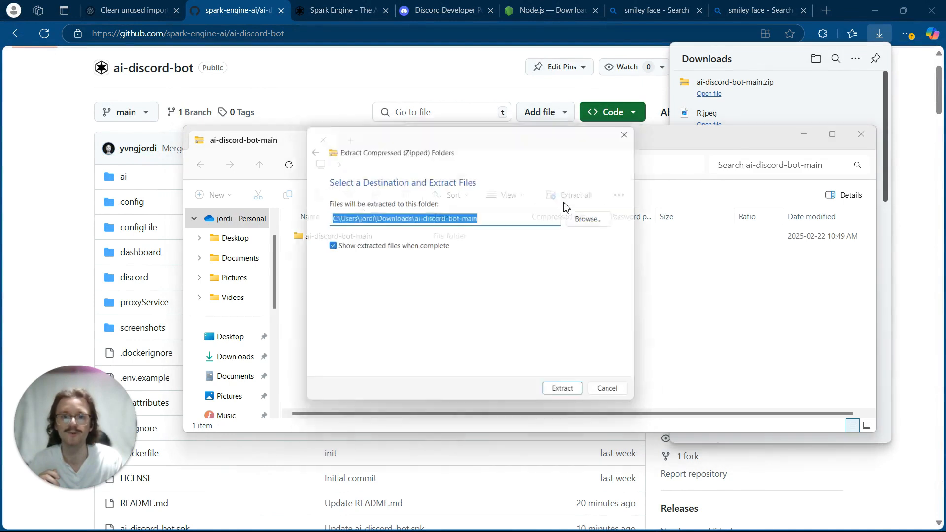
{"action": "left_click", "coordinate": [572, 401]}
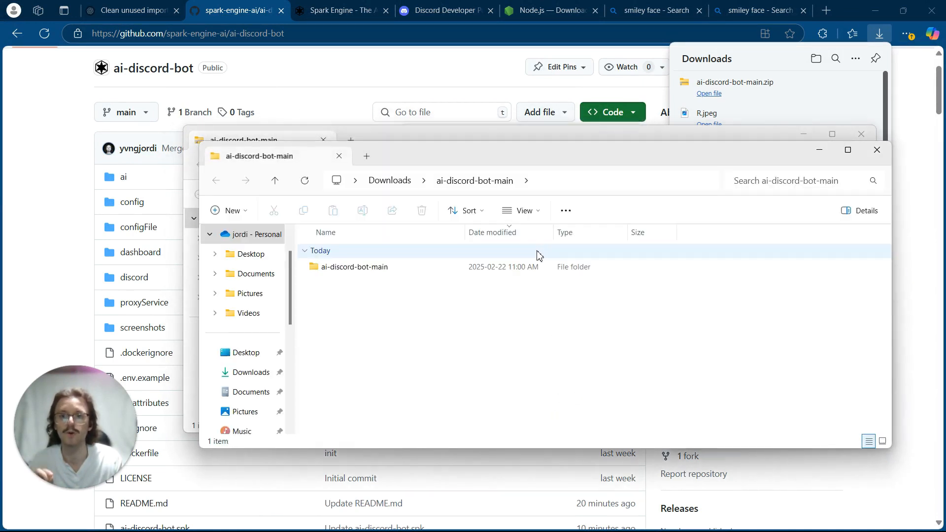
{"action": "left_click", "coordinate": [818, 151]}
{"action": "left_click", "coordinate": [803, 134]}
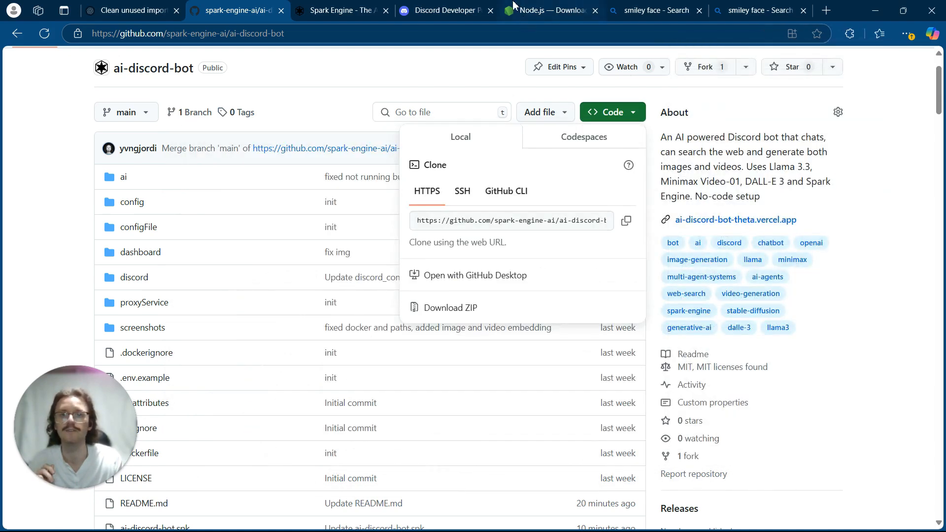
- Create a new application named "My Bot" in the Discord Developer Portal, accepting the terms and completing the human check
{"action": "left_click", "coordinate": [471, 7]}
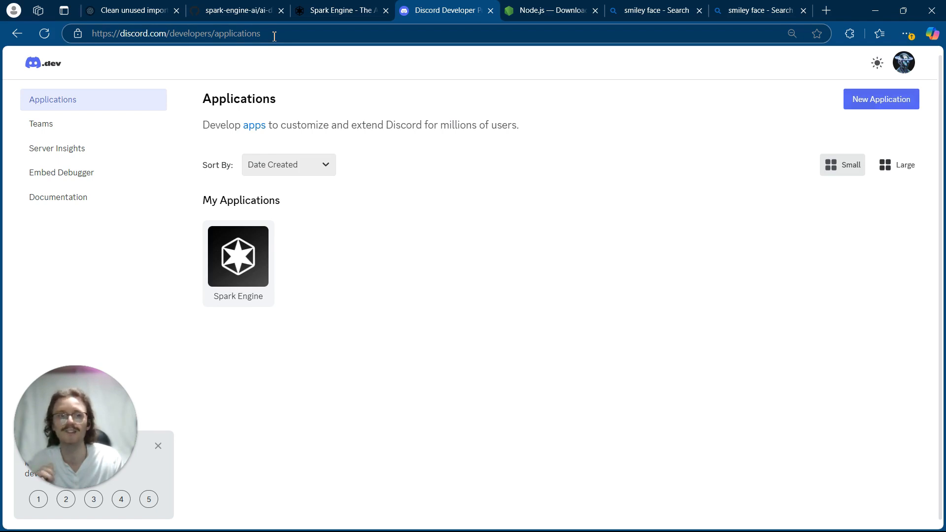
{"action": "left_click", "coordinate": [852, 108]}
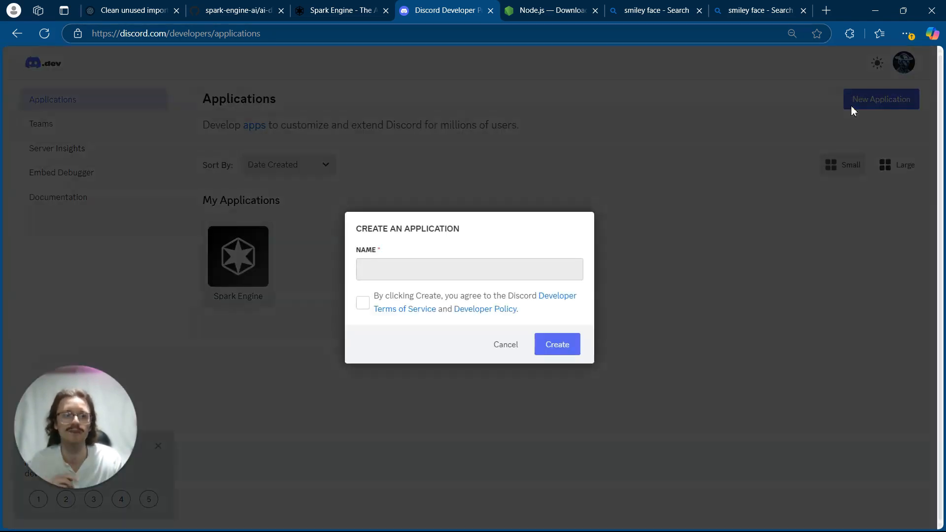
{"action": "left_click", "coordinate": [482, 276]}
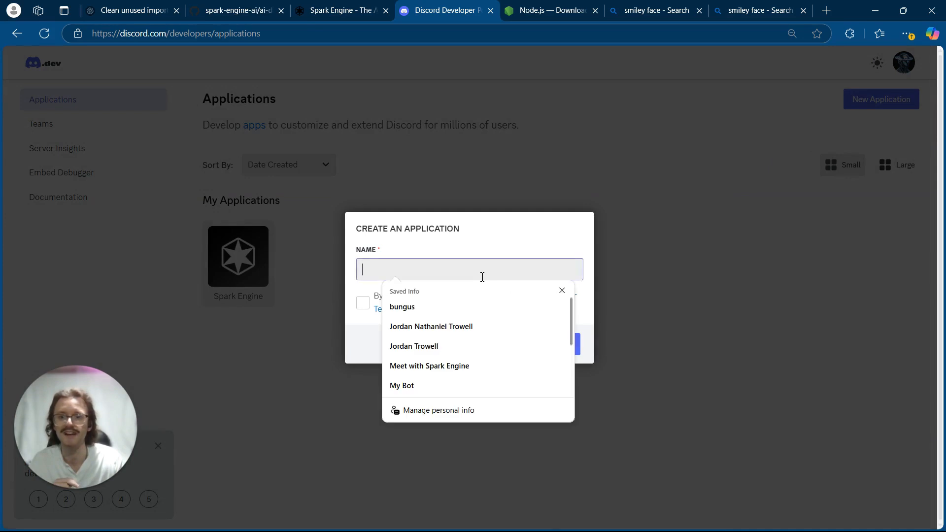
{"action": "type", "text": "My"}
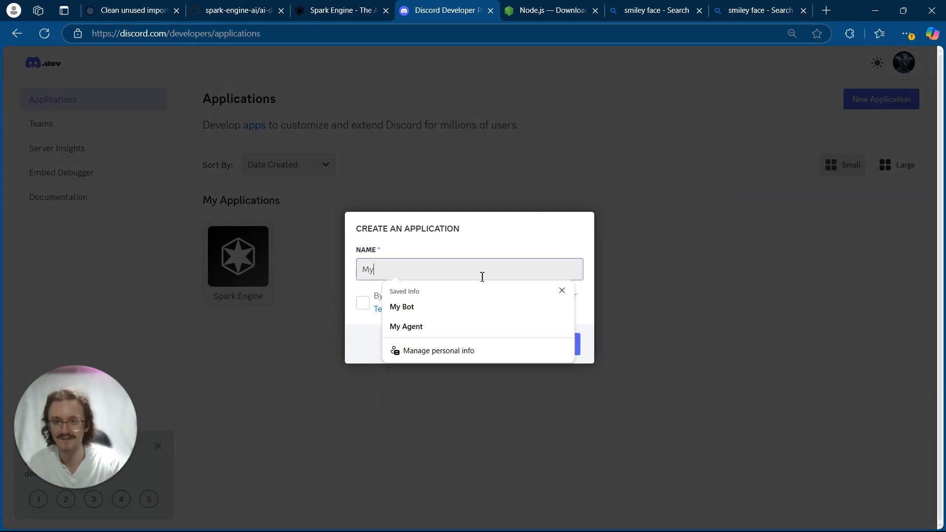
{"action": "type", "text": " Bot"}
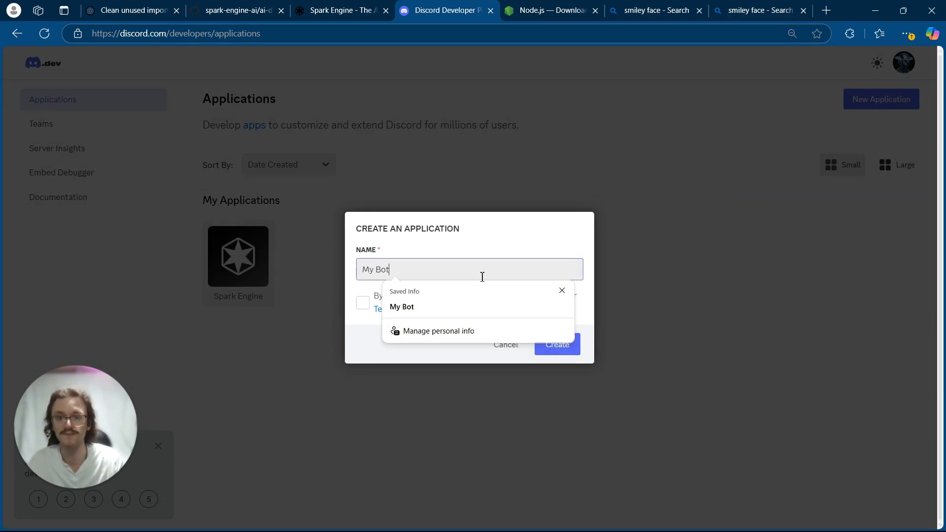
{"action": "left_click", "coordinate": [469, 236]}
{"action": "left_click", "coordinate": [363, 303]}
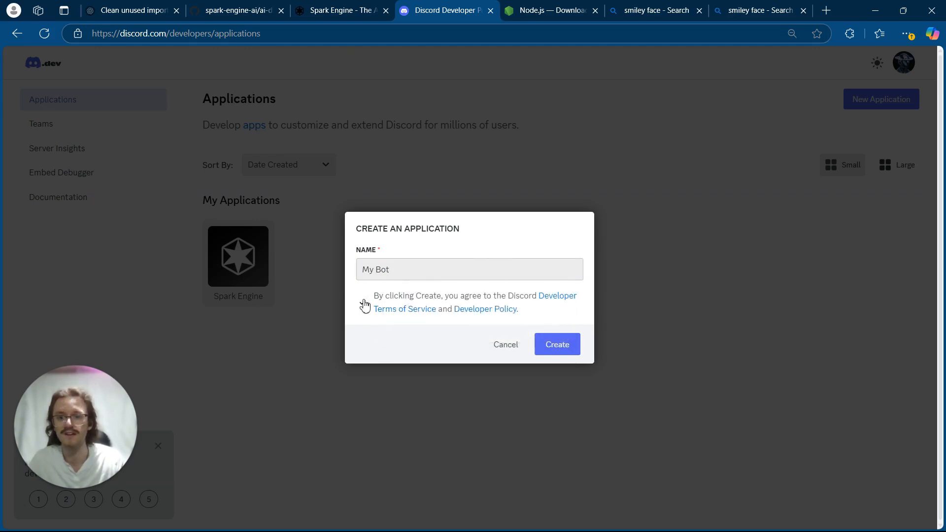
{"action": "left_click", "coordinate": [564, 338]}
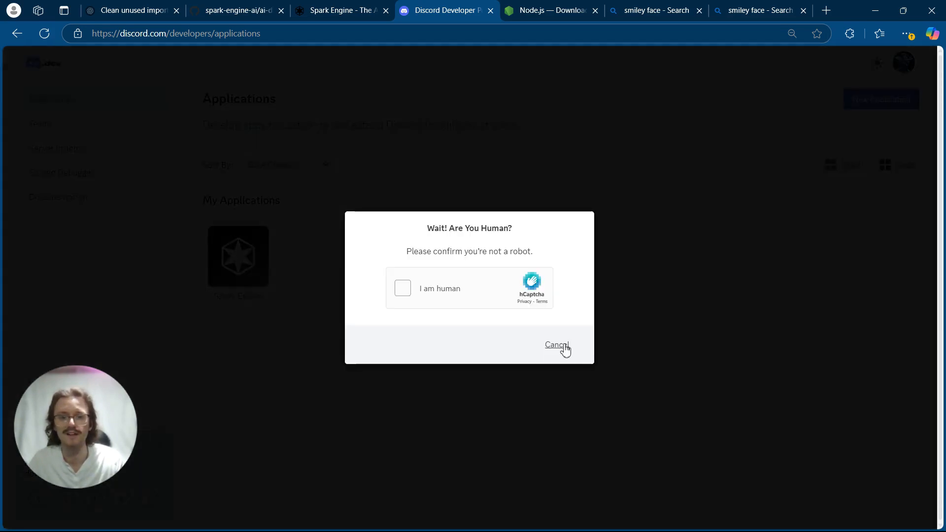
{"action": "left_click", "coordinate": [403, 288]}
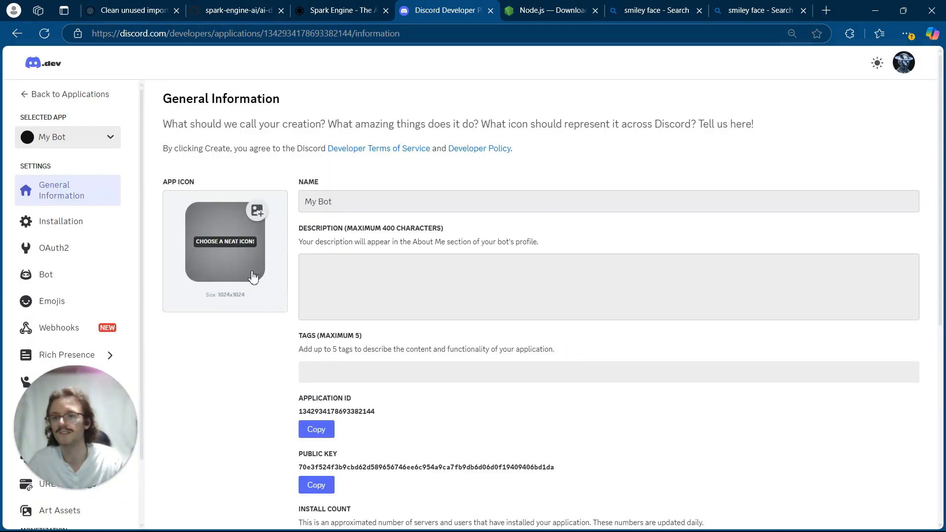
- Upload the smiley image R from Downloads as the application's icon and save the changes
{"action": "left_click", "coordinate": [243, 258]}
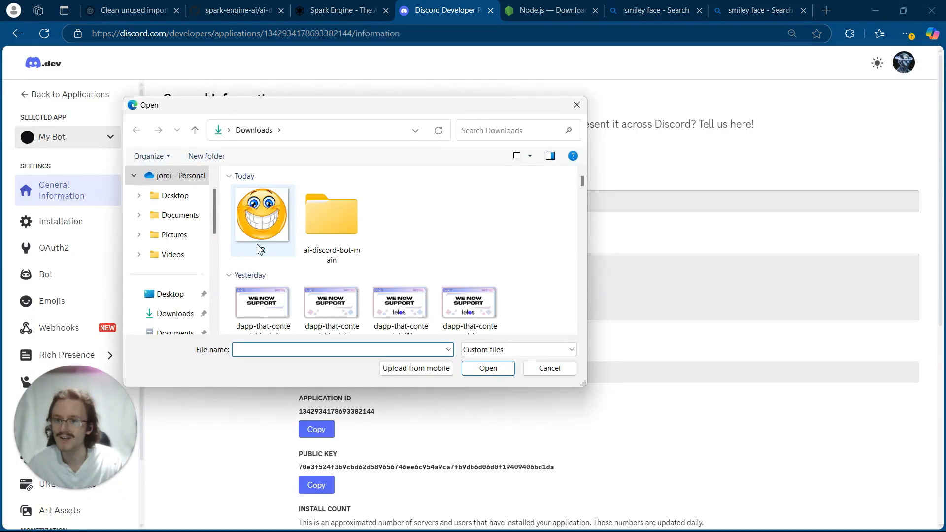
{"action": "double_click", "coordinate": [259, 246]}
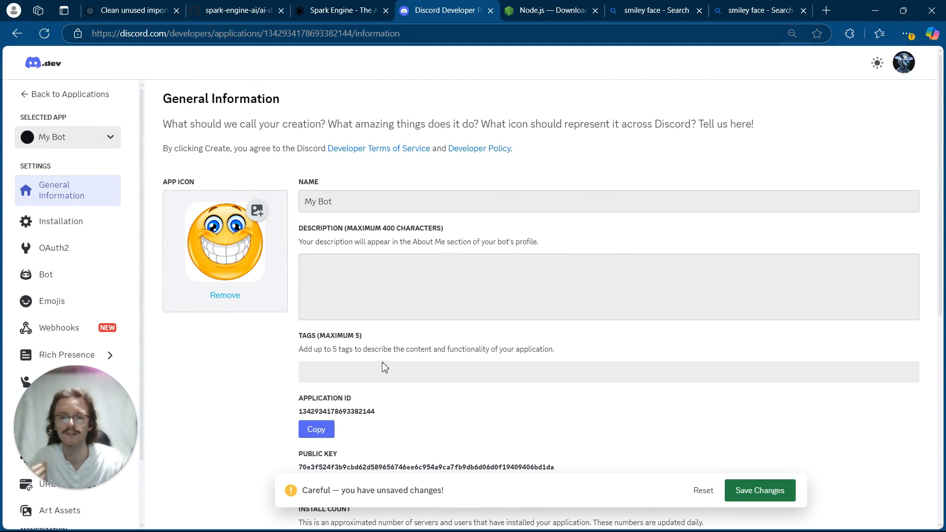
{"action": "left_click", "coordinate": [761, 485]}
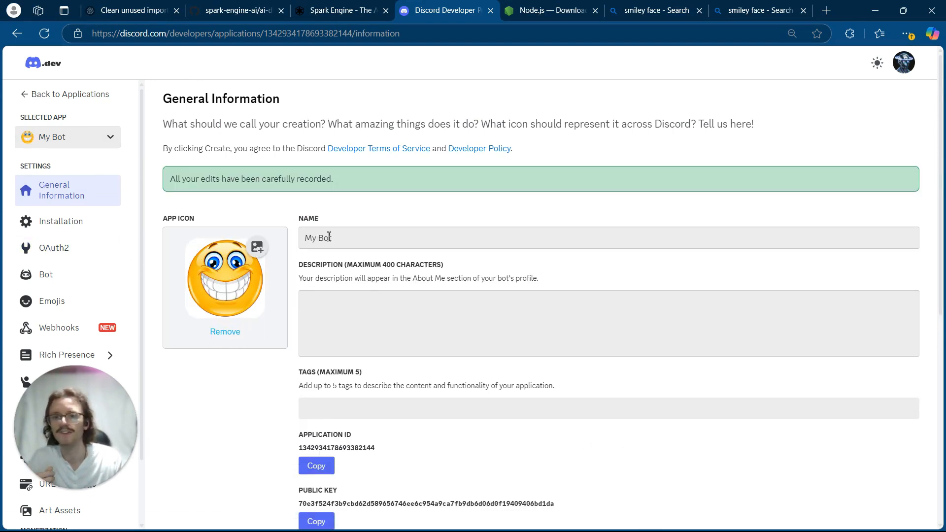
- Rename the application to "Mr Bot" and save the changes
{"action": "left_click", "coordinate": [333, 240]}
{"action": "double_click", "coordinate": [333, 240]}
{"action": "key", "text": "BackSpace"}
{"action": "key", "text": "BackSpace"}
{"action": "key", "text": "BackSpace"}
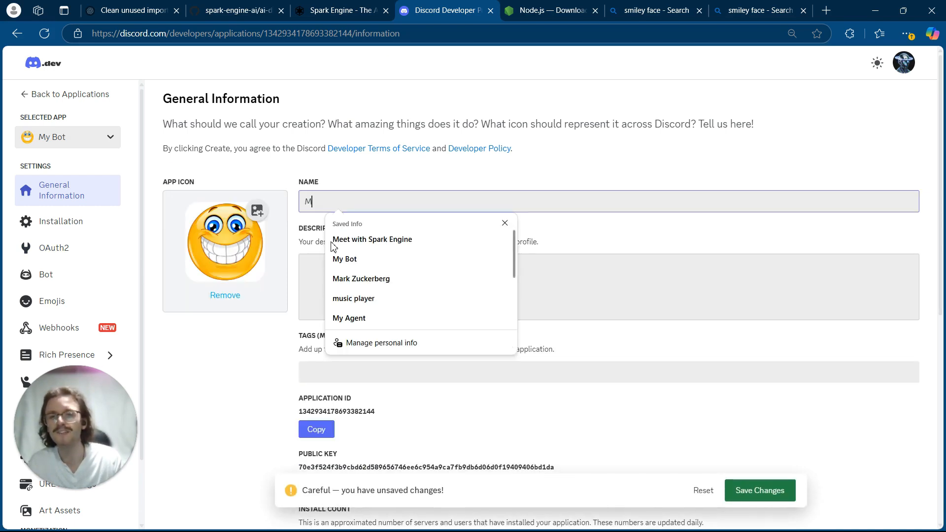
{"action": "type", "text": "r Bot"}
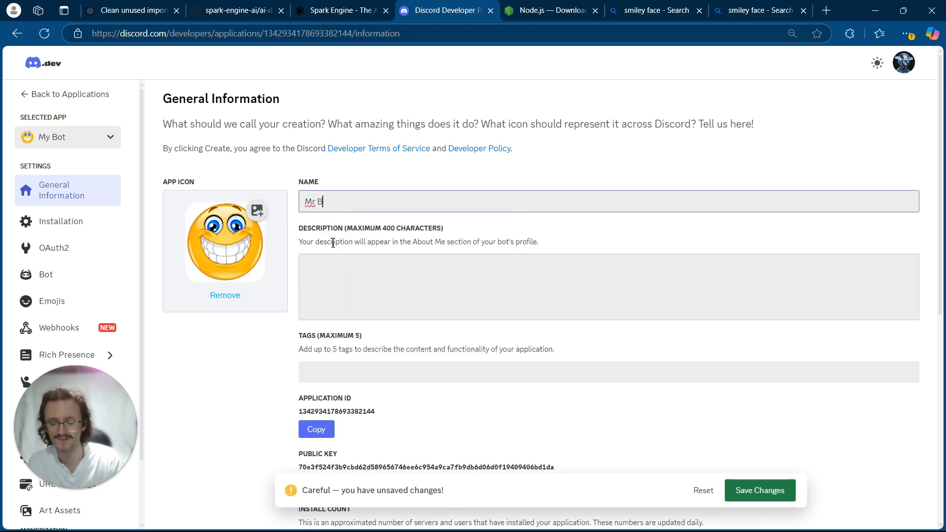
{"action": "left_click", "coordinate": [785, 489]}
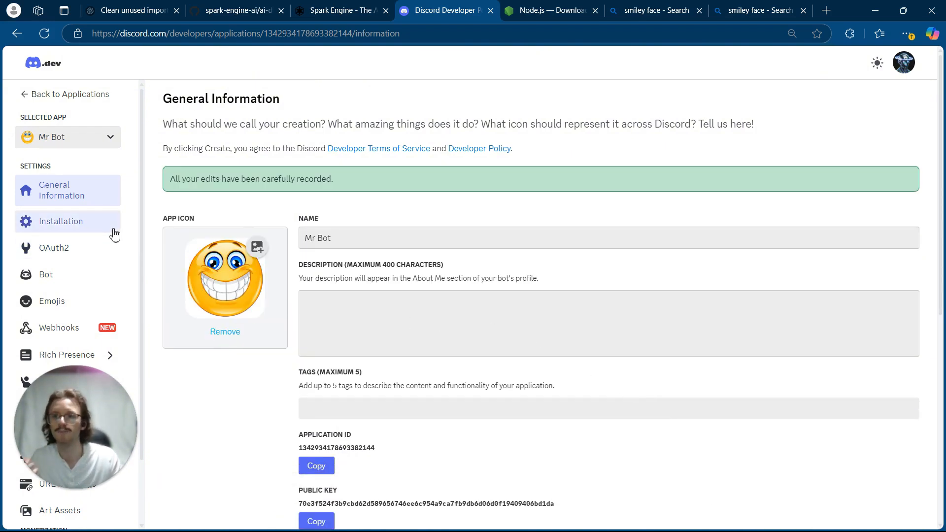
- Copy the application's client ID from its OAuth2 settings
{"action": "left_click", "coordinate": [90, 249]}
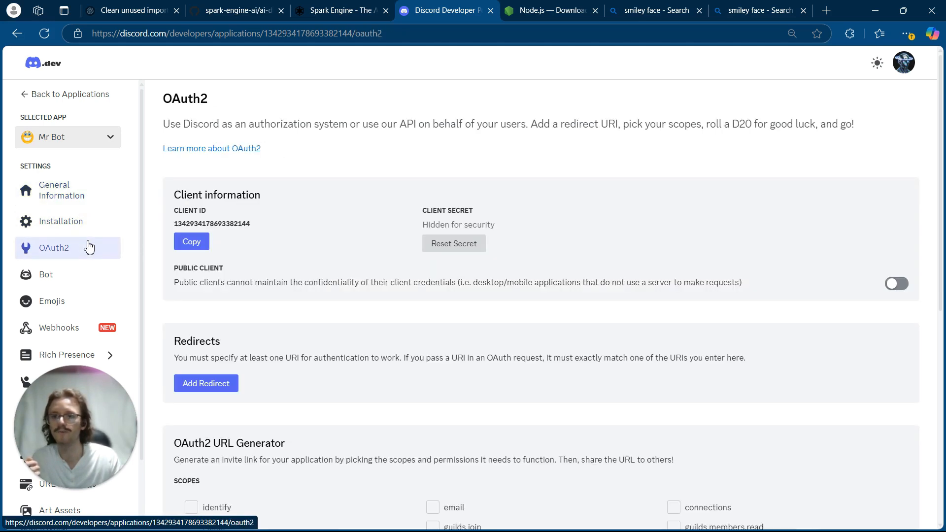
{"action": "left_click", "coordinate": [183, 253]}
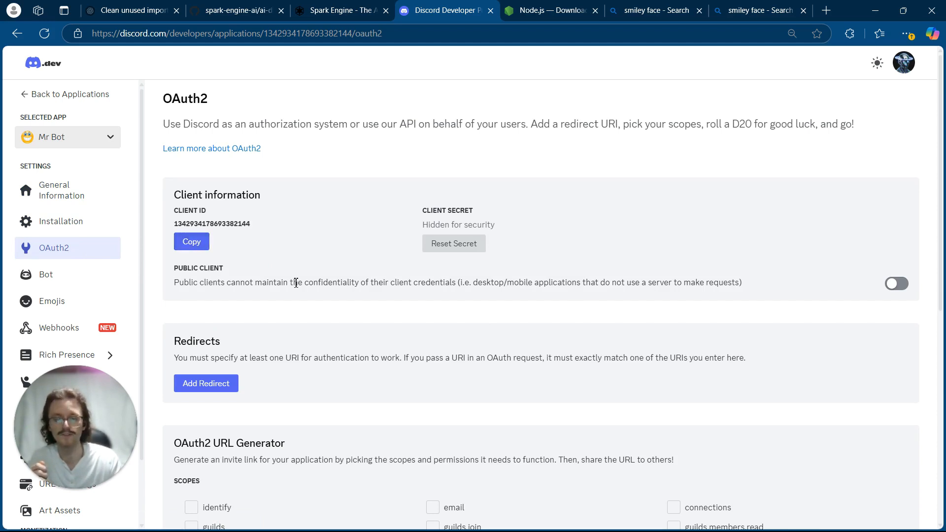
- Switch to File Explorer and open the inner ai-discord-bot-main project folder in the extracted download
{"action": "mouse_move", "coordinate": [435, 530]}
{"action": "mouse_move", "coordinate": [549, 526]}
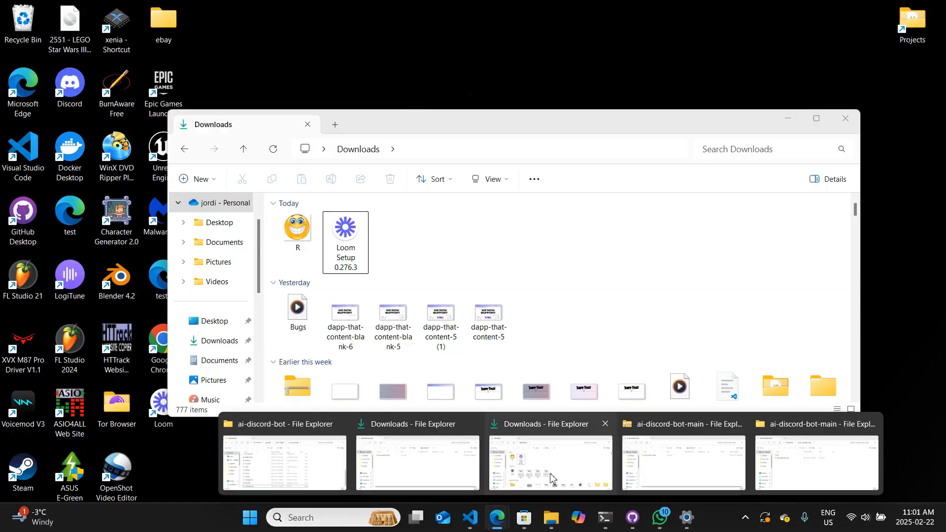
{"action": "left_click", "coordinate": [551, 477]}
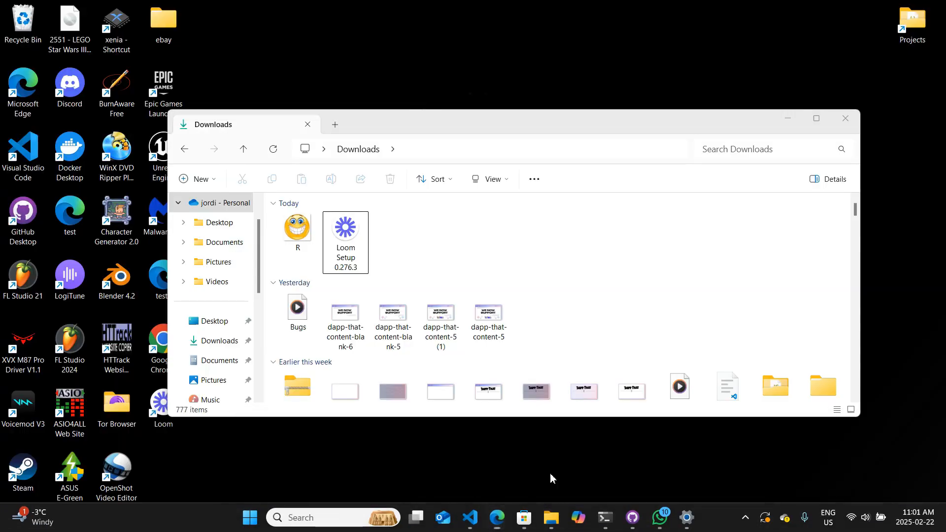
{"action": "left_click", "coordinate": [438, 256]}
{"action": "double_click", "coordinate": [439, 256]}
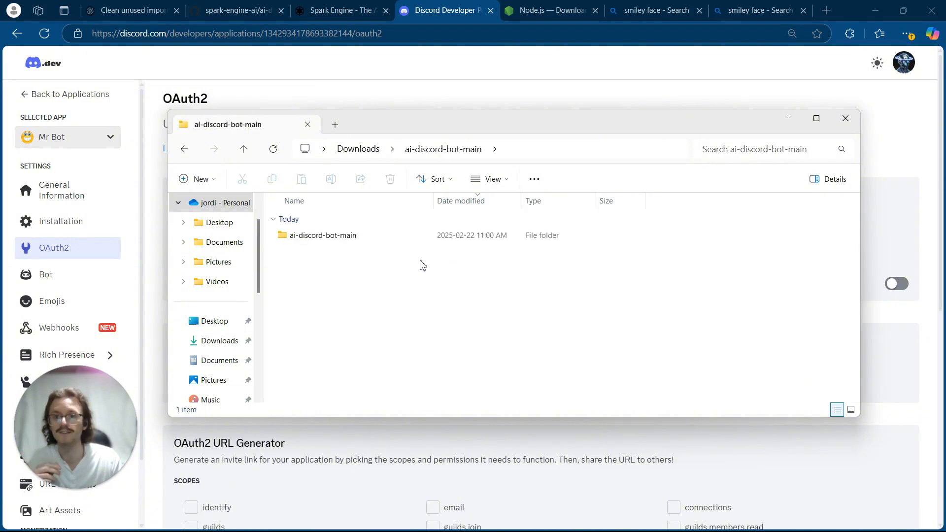
{"action": "double_click", "coordinate": [390, 238]}
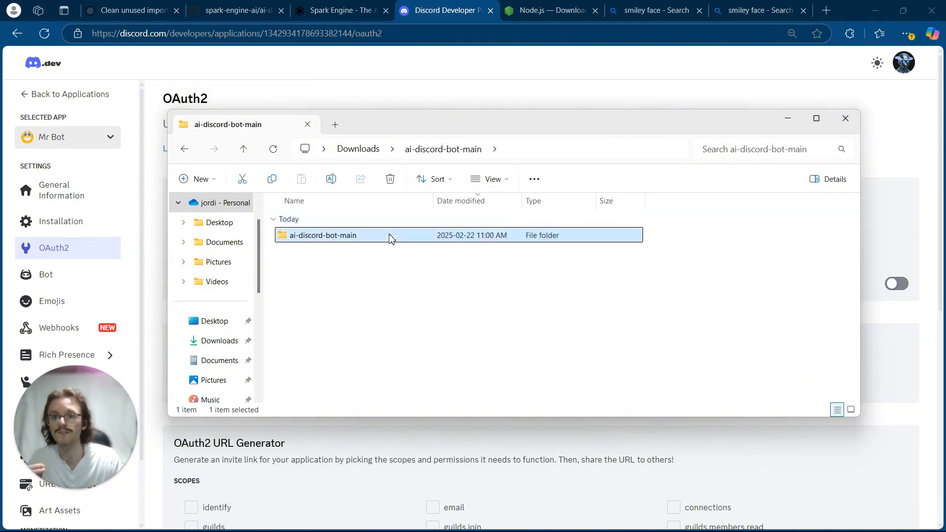
{"action": "scroll", "coordinate": [411, 325], "scroll_direction": "down", "scroll_amount": 3}
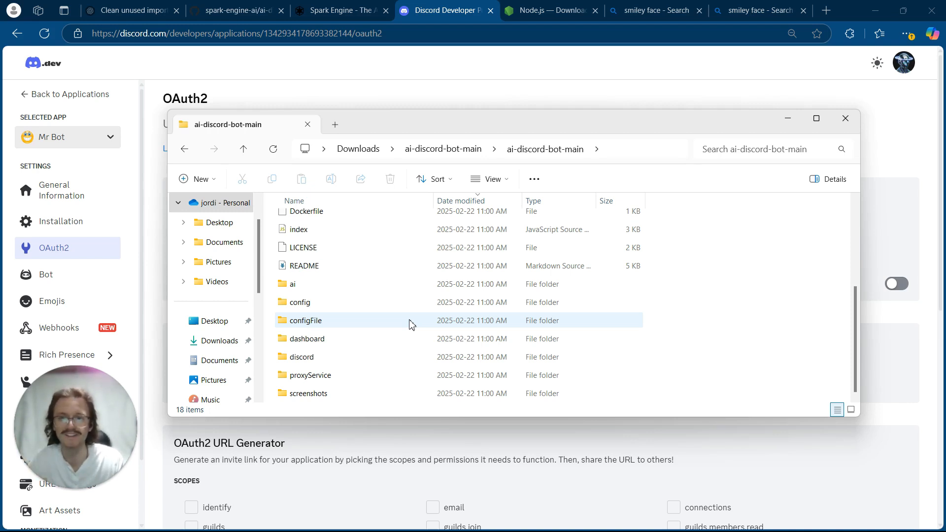
{"action": "scroll", "coordinate": [412, 323], "scroll_direction": "up", "scroll_amount": 3}
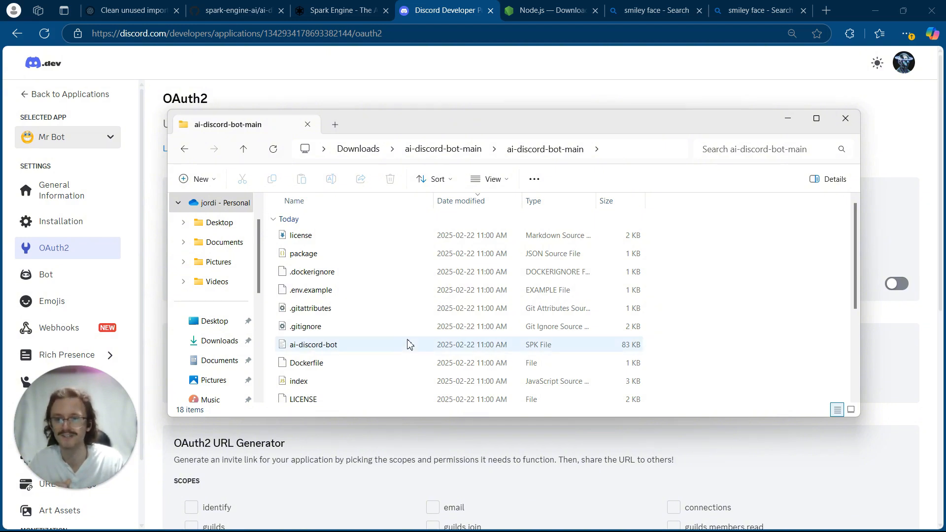
- Rename the .env.example file to .env and accept the file extension change
{"action": "left_click", "coordinate": [346, 293]}
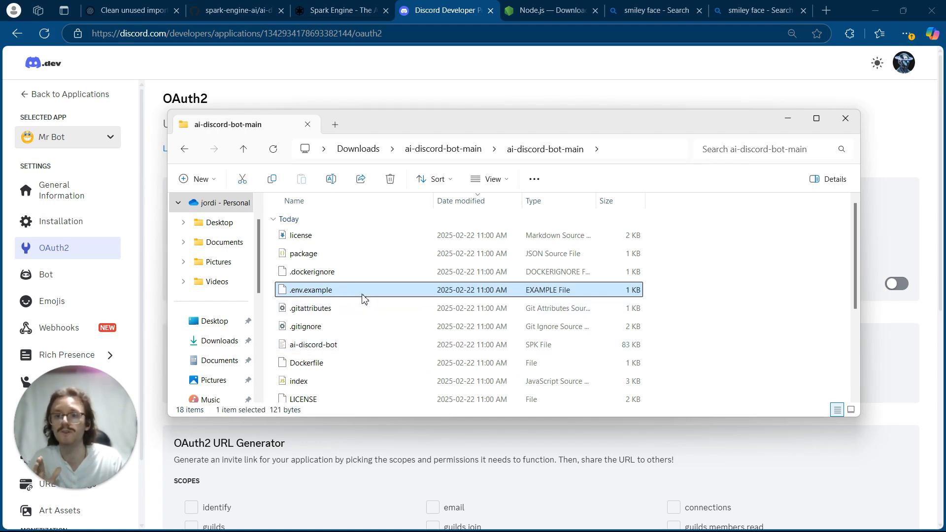
{"action": "right_click", "coordinate": [364, 297]}
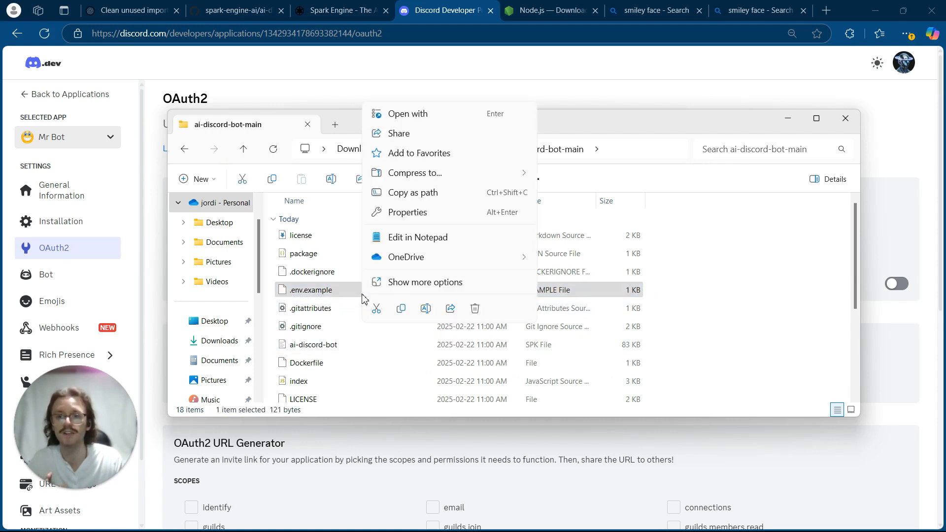
{"action": "left_click", "coordinate": [409, 286]}
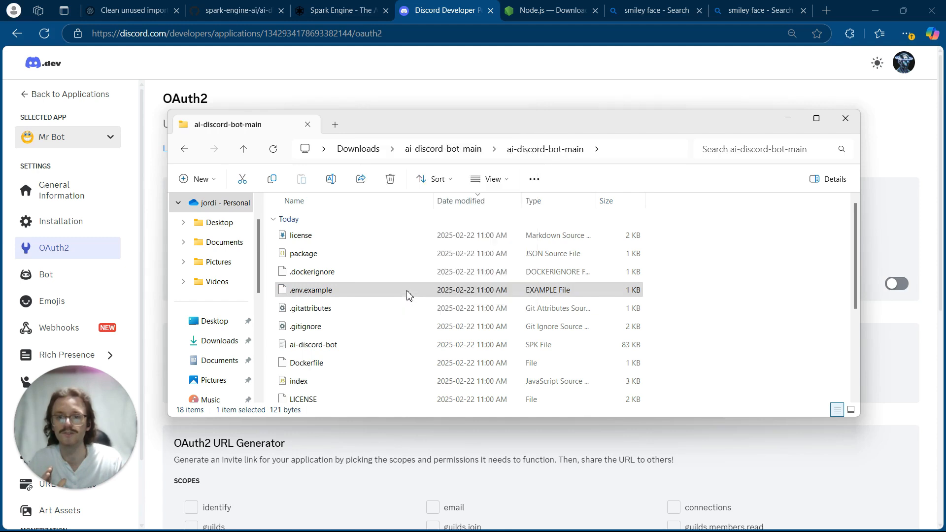
{"action": "left_click", "coordinate": [412, 266]}
{"action": "key", "text": "ctrl+a"}
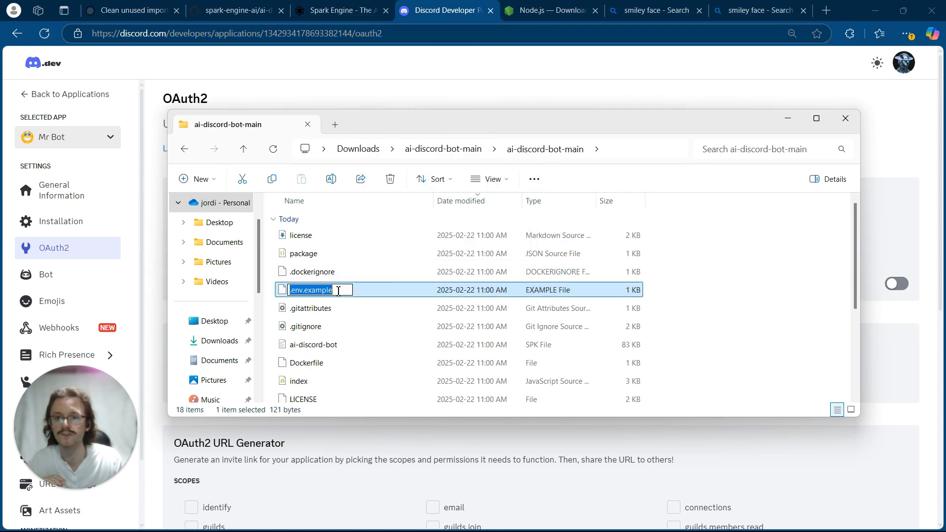
{"action": "left_click_drag", "start_coordinate": [331, 290], "coordinate": [304, 292]}
{"action": "key", "text": "BackSpace"}
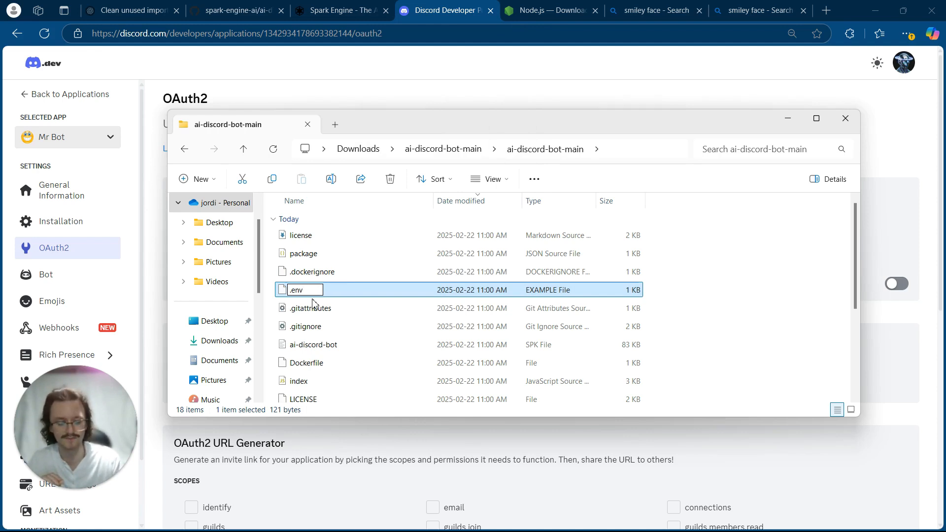
{"action": "key", "text": "Return"}
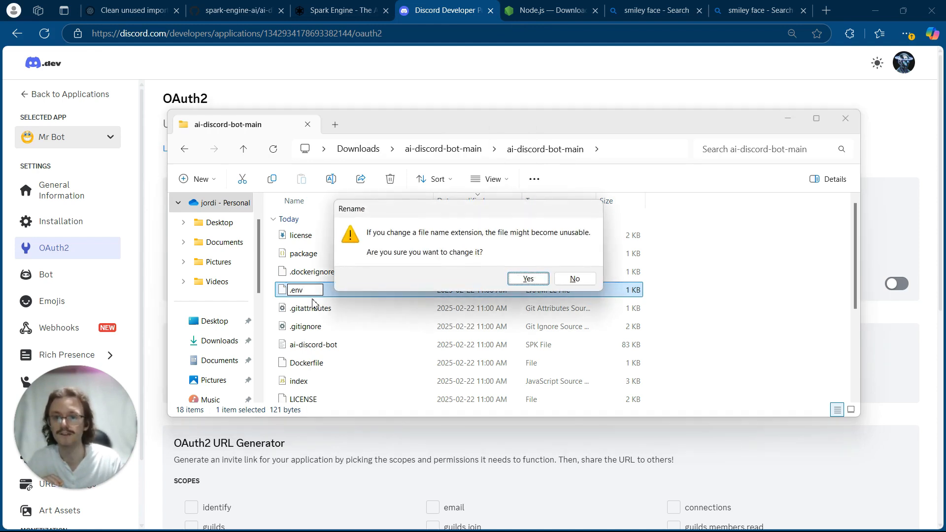
{"action": "left_click", "coordinate": [530, 277]}
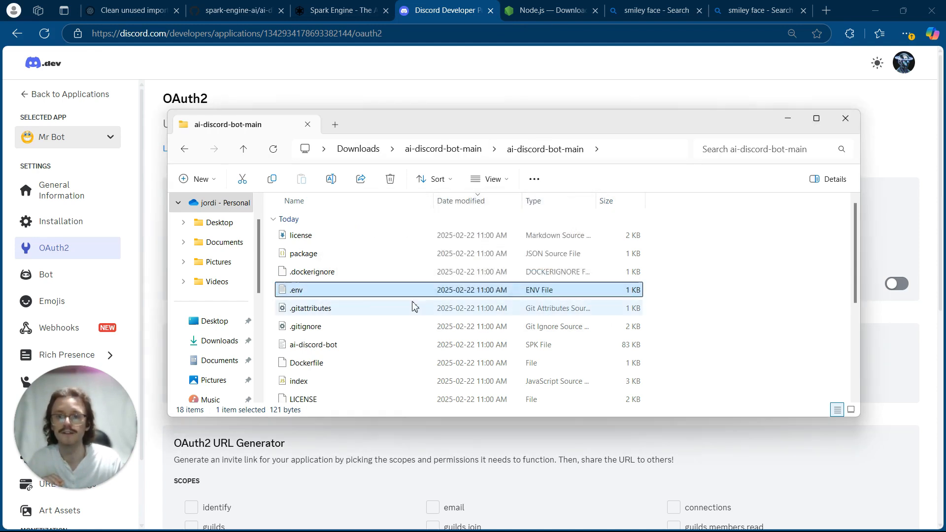
- Open the .env file for editing and paste the copied client ID as the DISCORD_CLIENT_ID value
{"action": "double_click", "coordinate": [351, 291]}
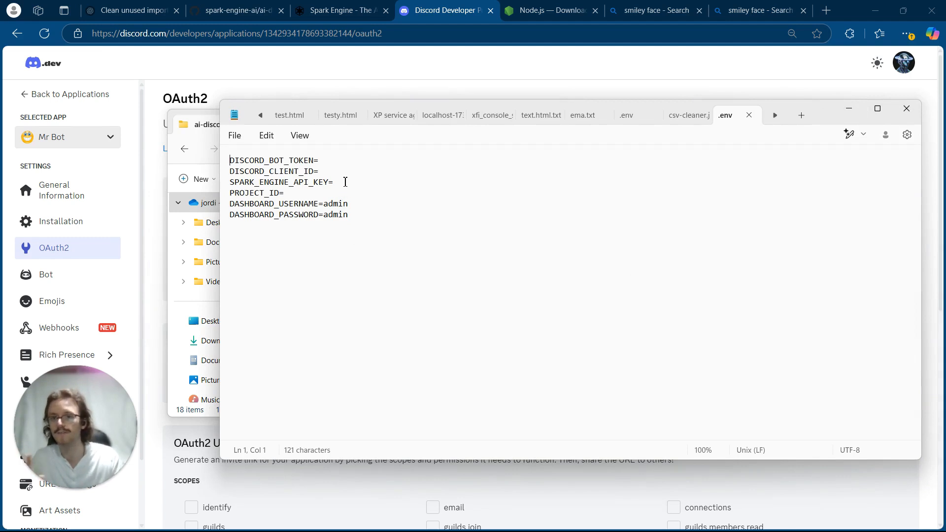
{"action": "left_click", "coordinate": [336, 162]}
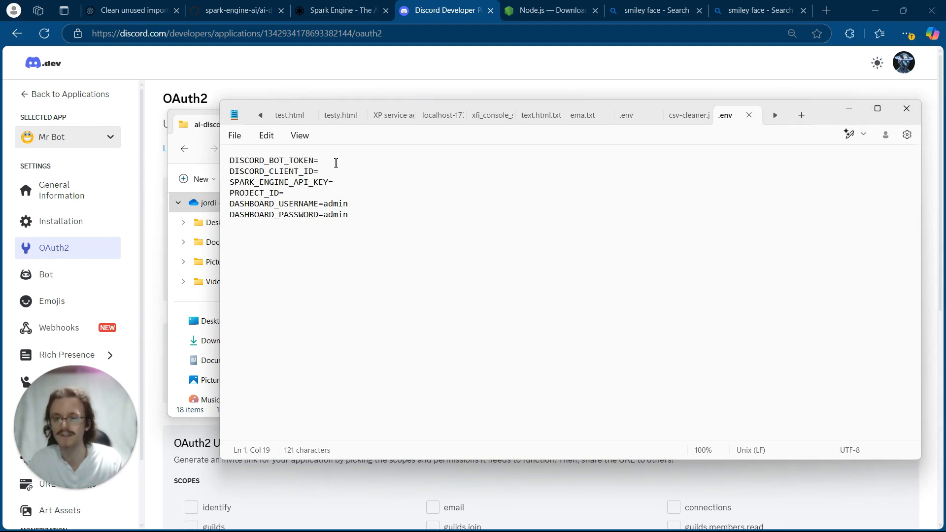
{"action": "left_click", "coordinate": [340, 176]}
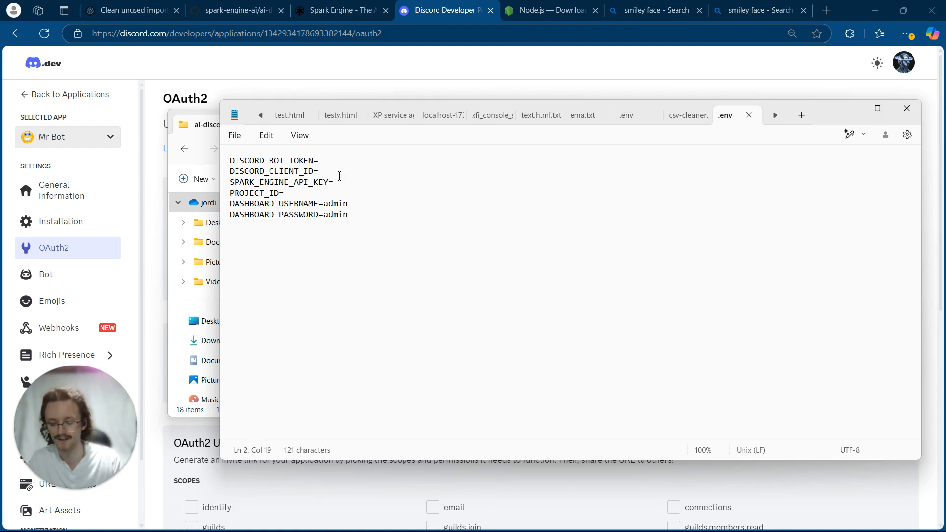
{"action": "key", "text": "ctrl+v"}
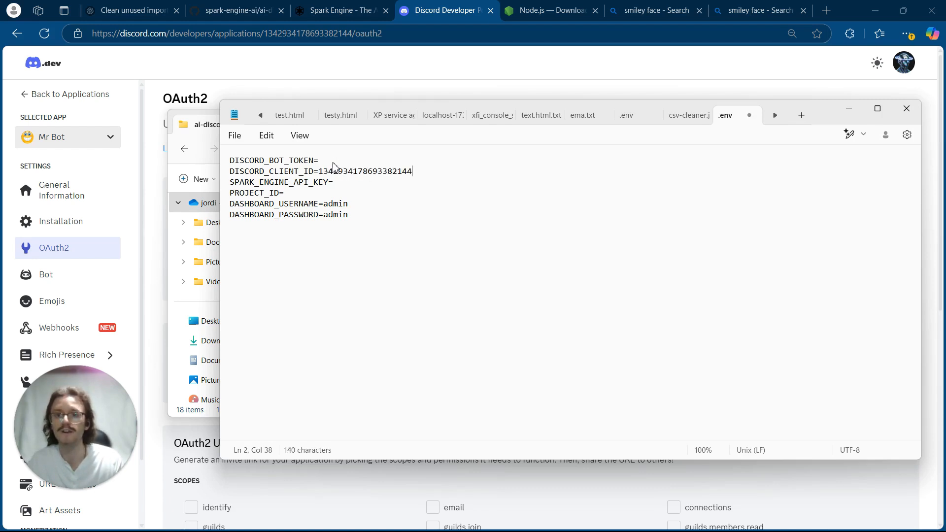
- Return to the Discord Developer Portal, reset the token in Mr Bot's Bot settings and copy the new bot token
{"action": "left_click", "coordinate": [333, 163]}
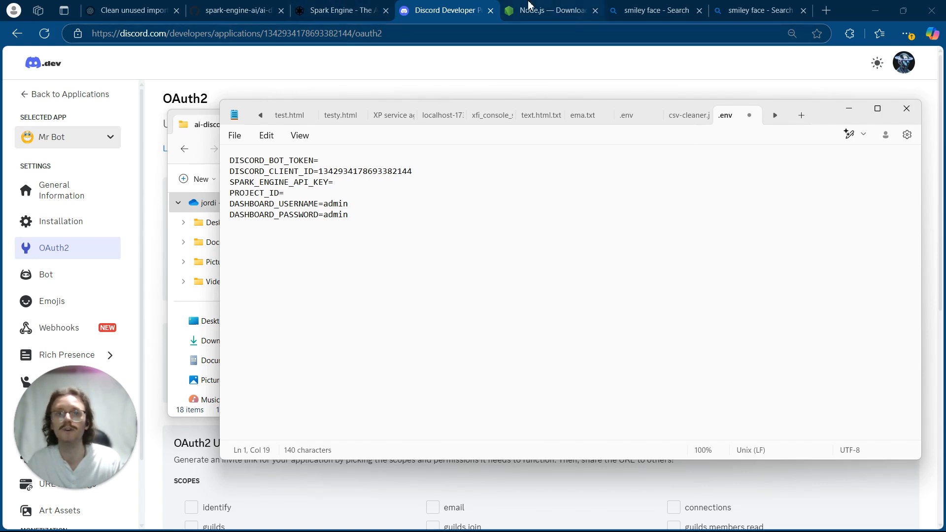
{"action": "left_click", "coordinate": [442, 55]}
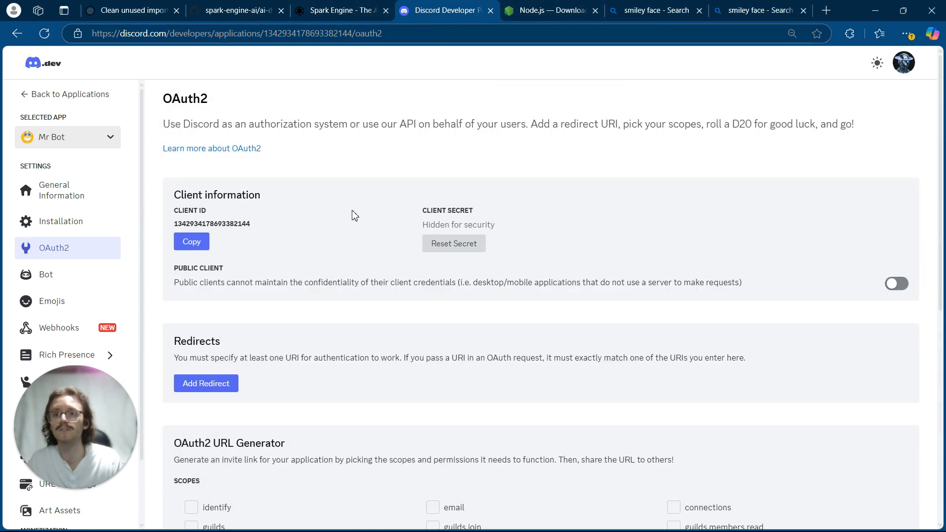
{"action": "left_click", "coordinate": [87, 280]}
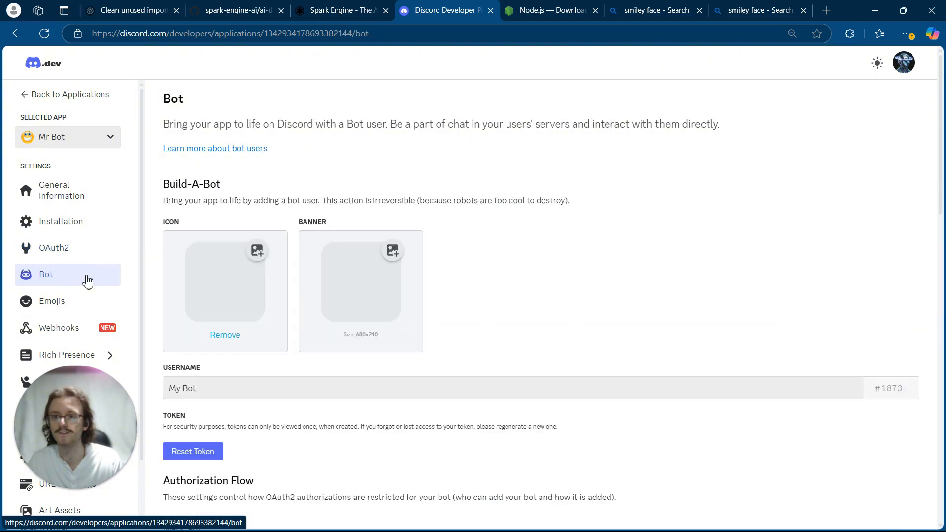
{"action": "scroll", "coordinate": [237, 320], "scroll_direction": "down", "scroll_amount": 3}
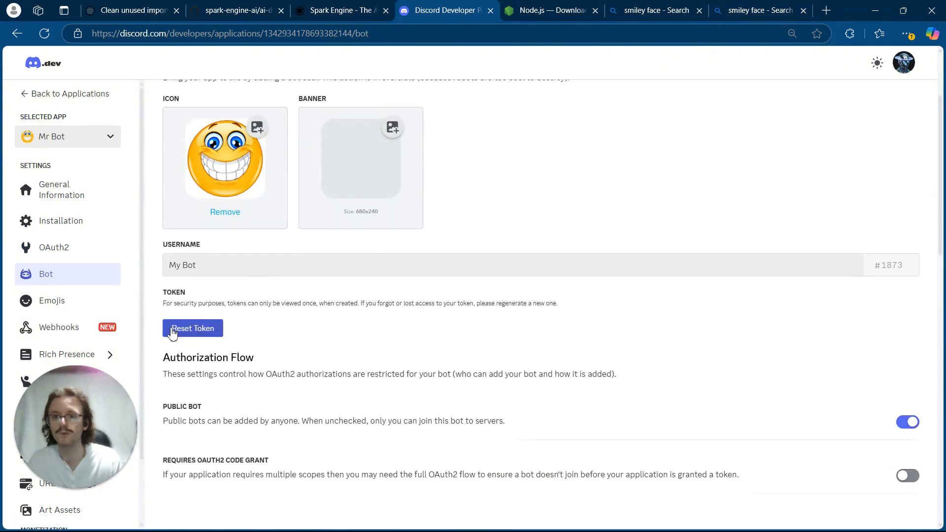
{"action": "left_click", "coordinate": [210, 331]}
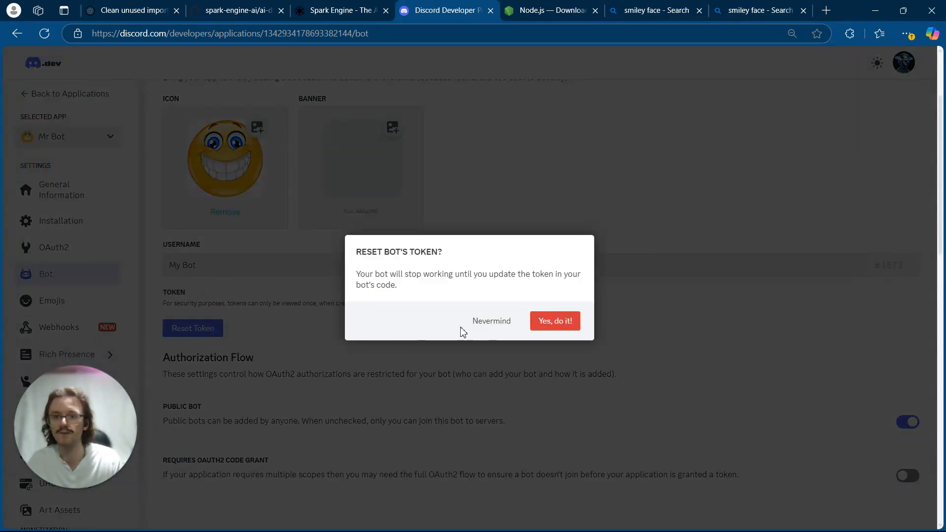
{"action": "left_click", "coordinate": [547, 322]}
{"action": "scroll", "coordinate": [333, 369], "scroll_direction": "down", "scroll_amount": 2}
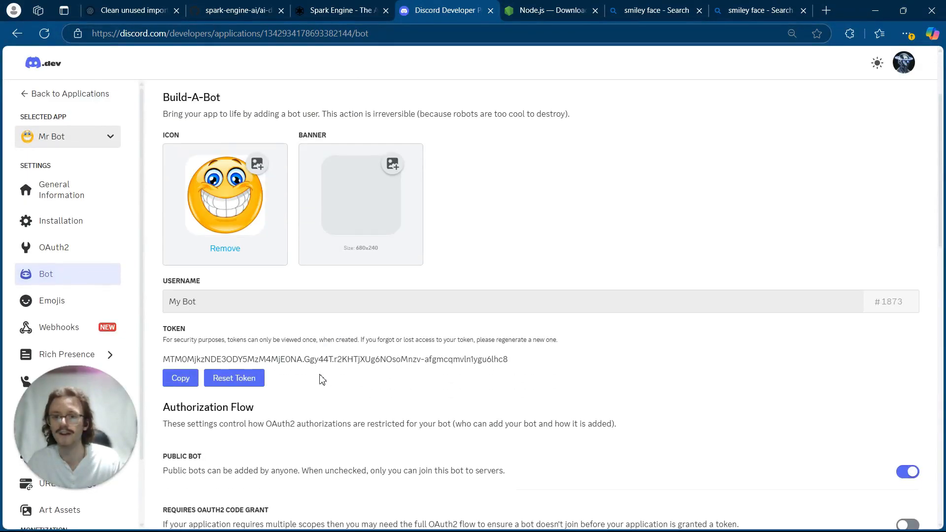
{"action": "left_click", "coordinate": [186, 380]}
- Switch back to Notepad, paste the bot token as the DISCORD_BOT_TOKEN value in .env and save the file
{"action": "mouse_move", "coordinate": [535, 526]}
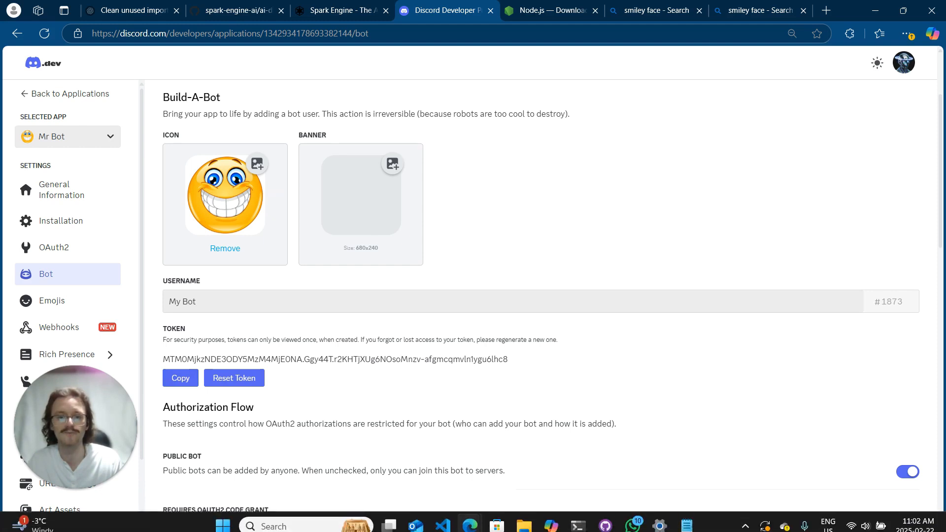
{"action": "left_click", "coordinate": [687, 526]}
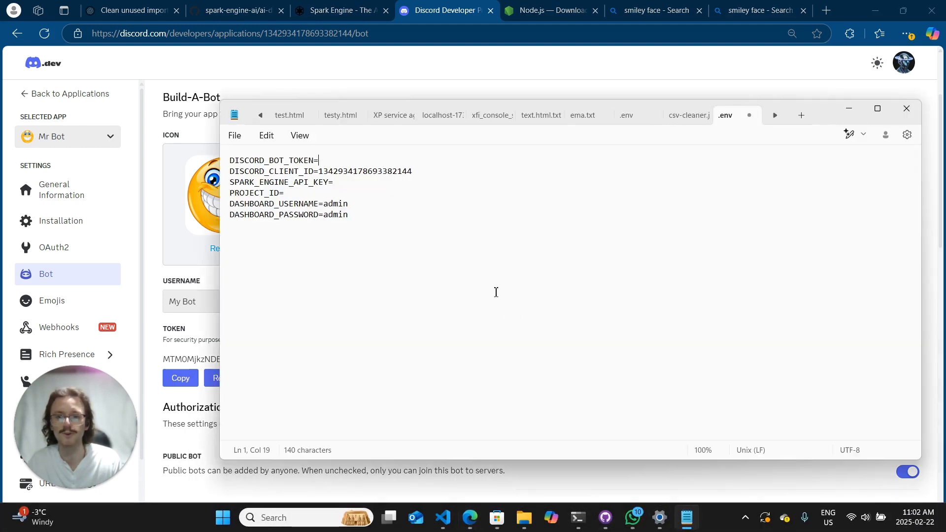
{"action": "key", "text": "ctrl+v"}
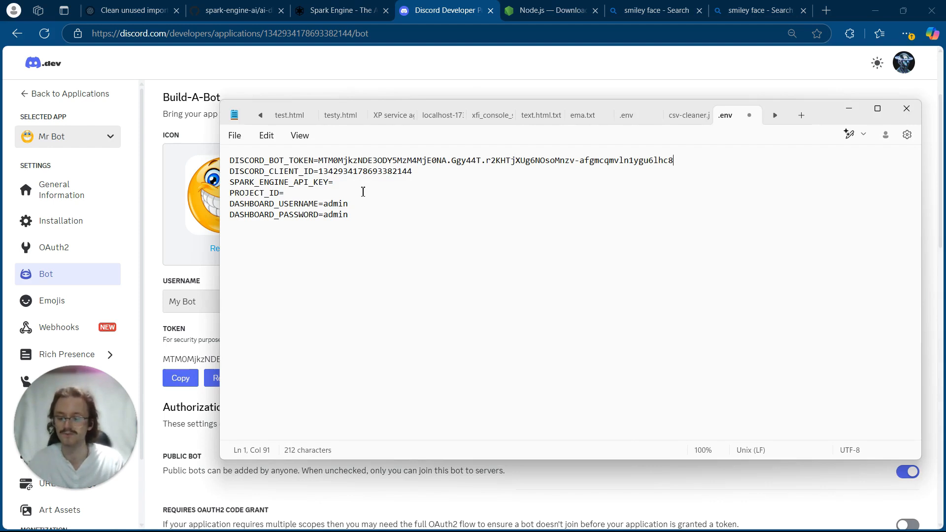
{"action": "key", "text": "ctrl+s"}
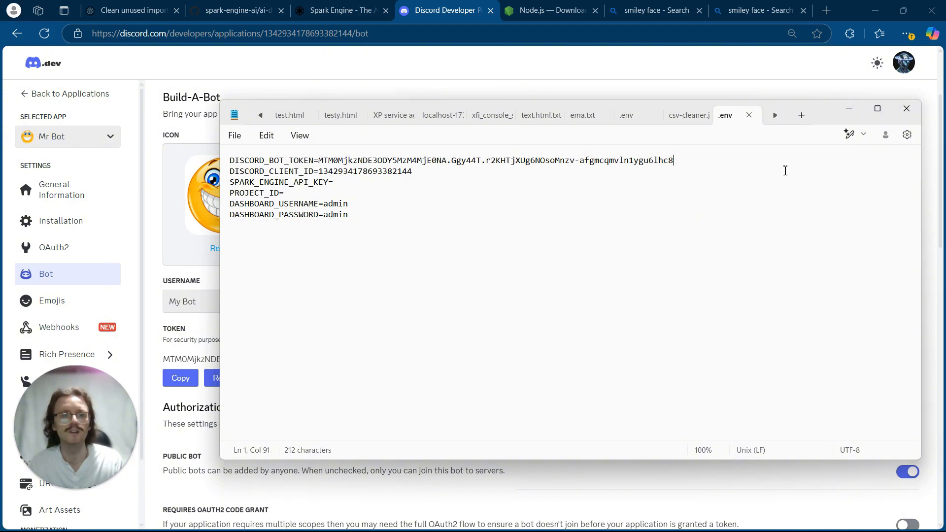
- Switch to Spark Engine in the browser and create a private empty project named discord-bot
{"action": "left_click", "coordinate": [337, 184]}
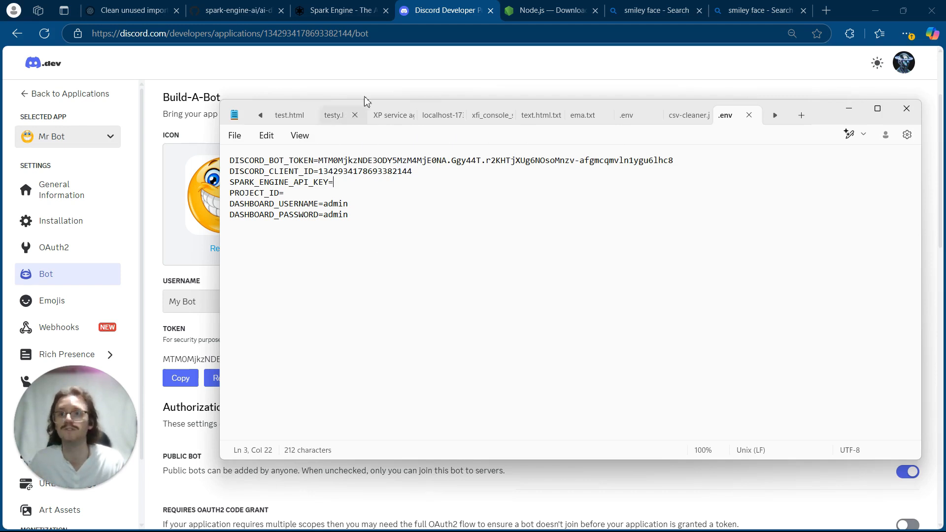
{"action": "left_click", "coordinate": [350, 13]}
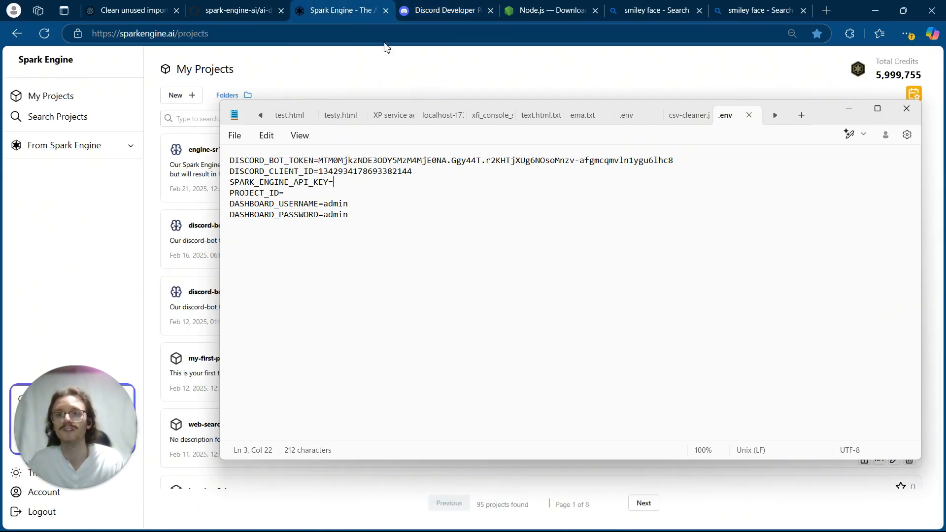
{"action": "left_click", "coordinate": [848, 109]}
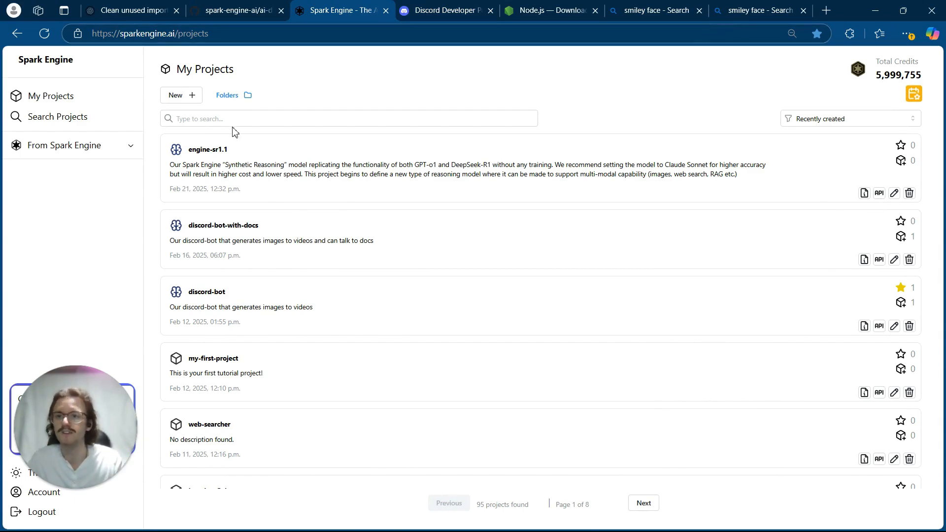
{"action": "left_click", "coordinate": [190, 97]}
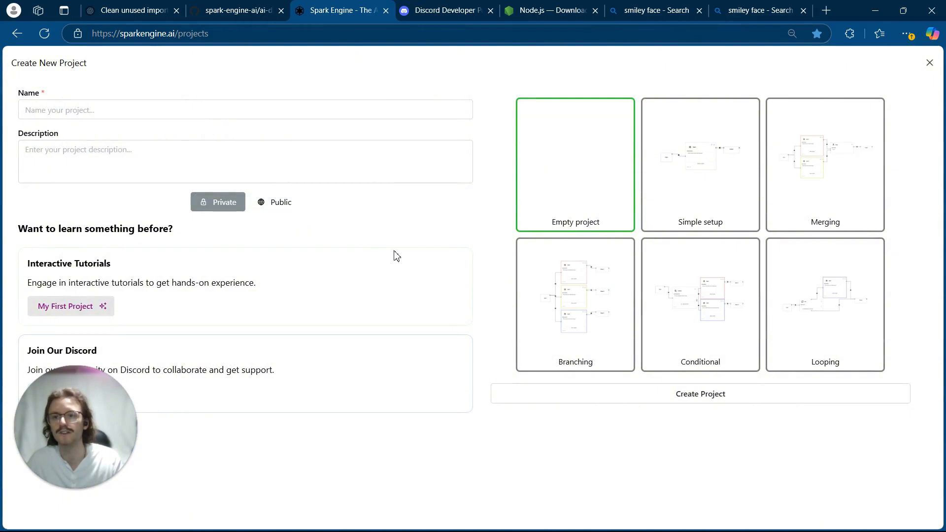
{"action": "left_click", "coordinate": [312, 112]}
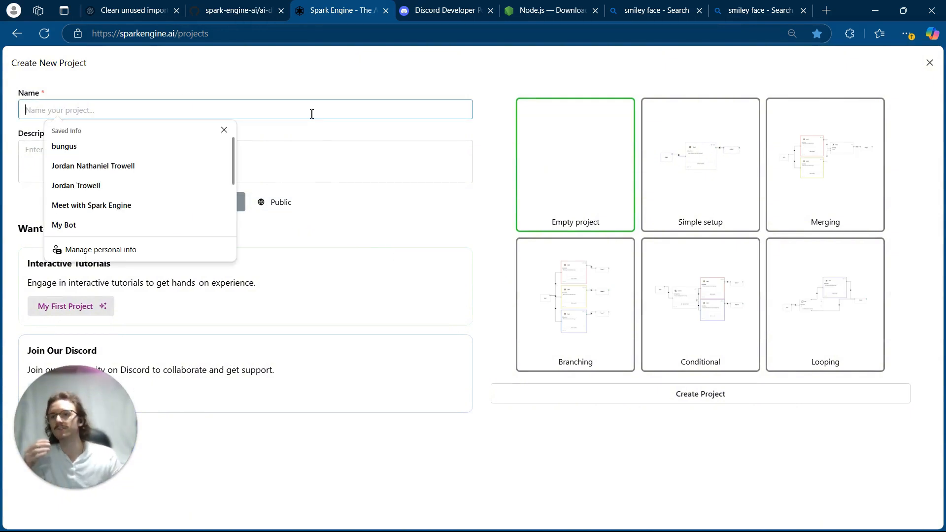
{"action": "type", "text": "dis"}
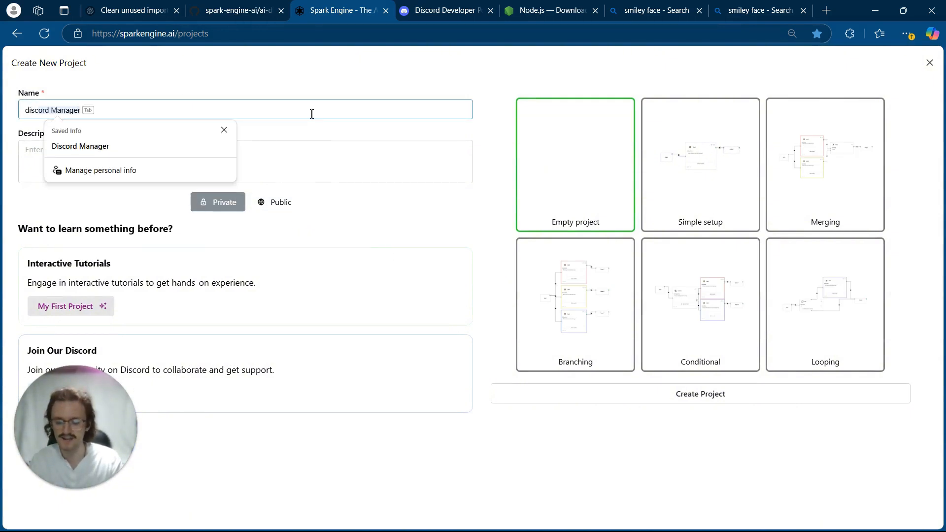
{"action": "type", "text": "cord-"}
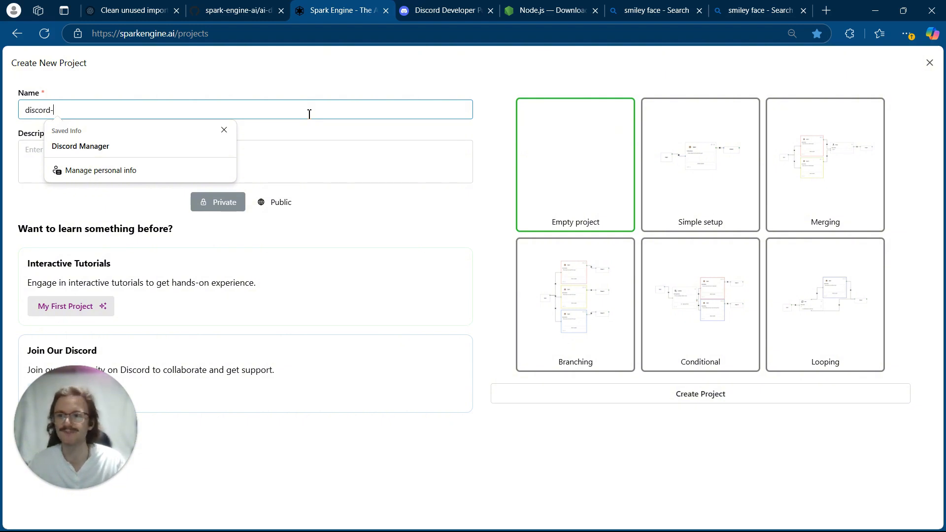
{"action": "type", "text": "bot"}
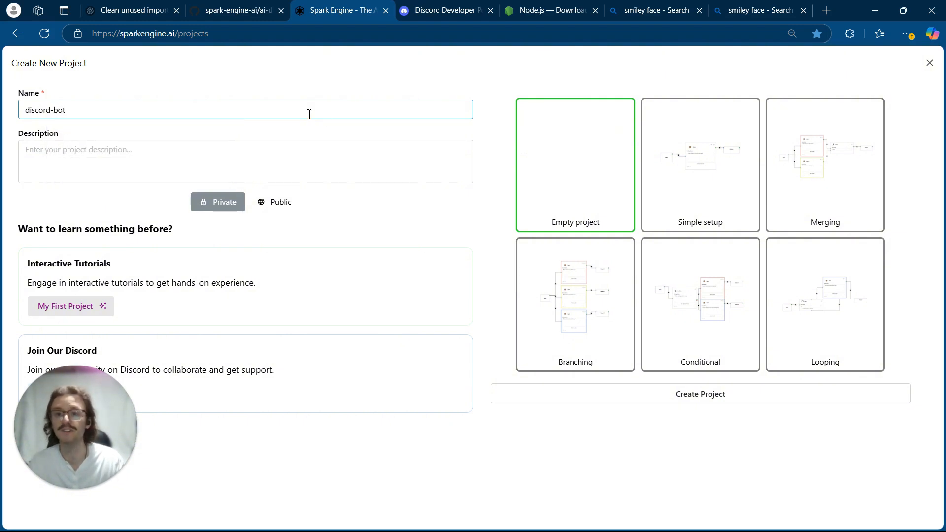
{"action": "left_click", "coordinate": [557, 402]}
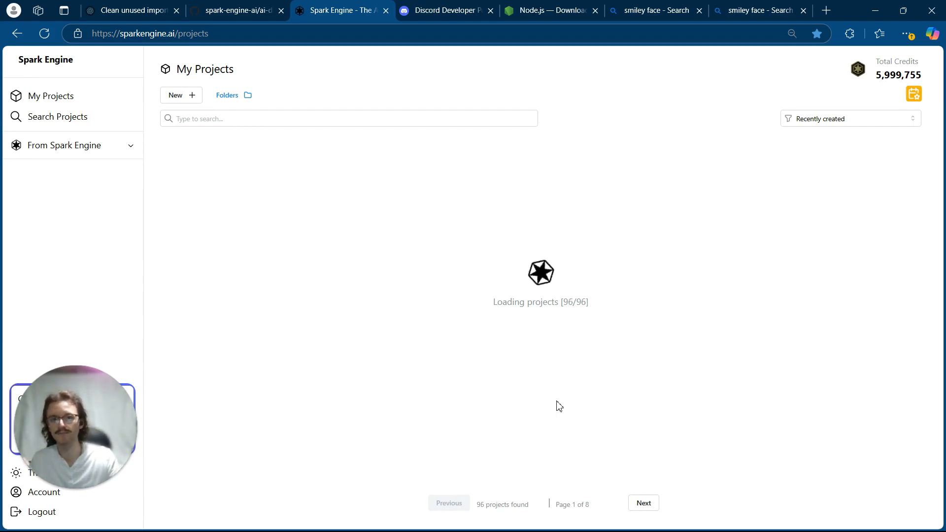
- Open the new discord-bot project and replace its contents with the ai-discord-bot SPK file from the inner ai-discord-bot-main folder in Downloads
{"action": "left_click", "coordinate": [227, 170]}
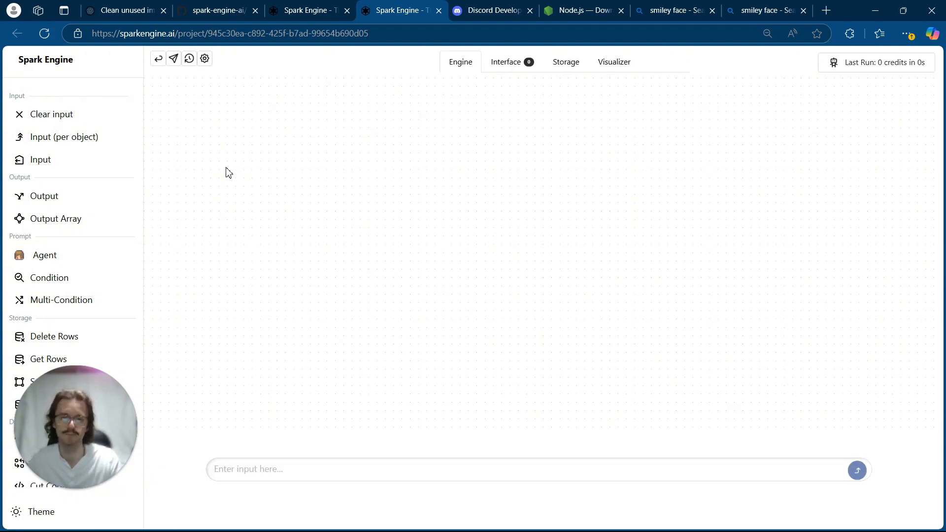
{"action": "left_click", "coordinate": [205, 59]}
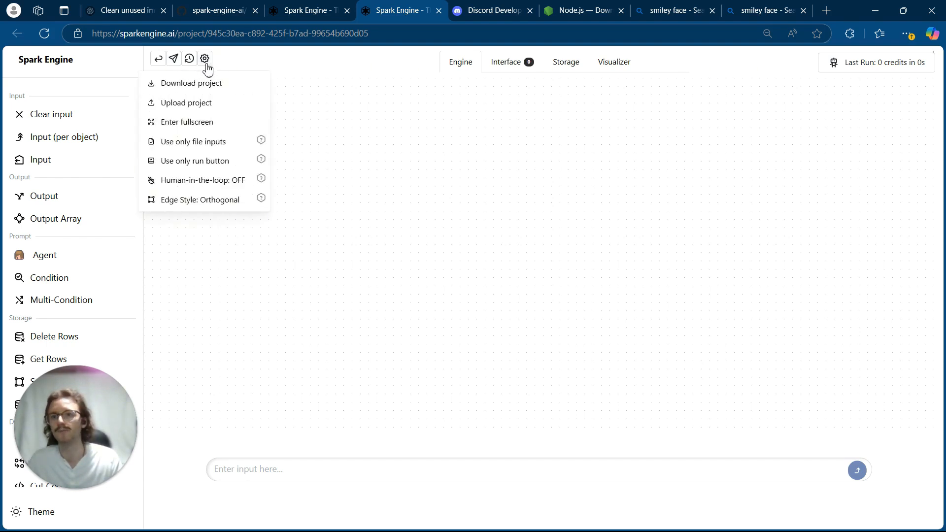
{"action": "left_click", "coordinate": [207, 103]}
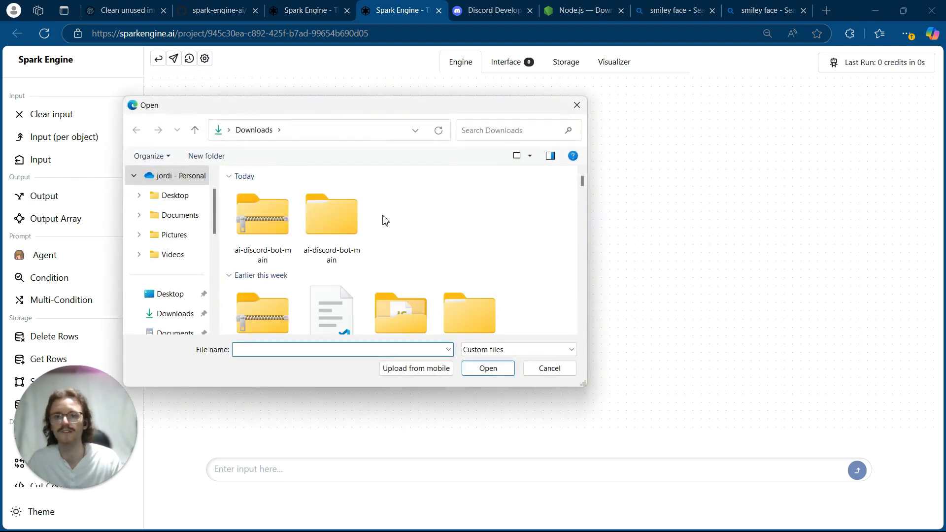
{"action": "double_click", "coordinate": [326, 220]}
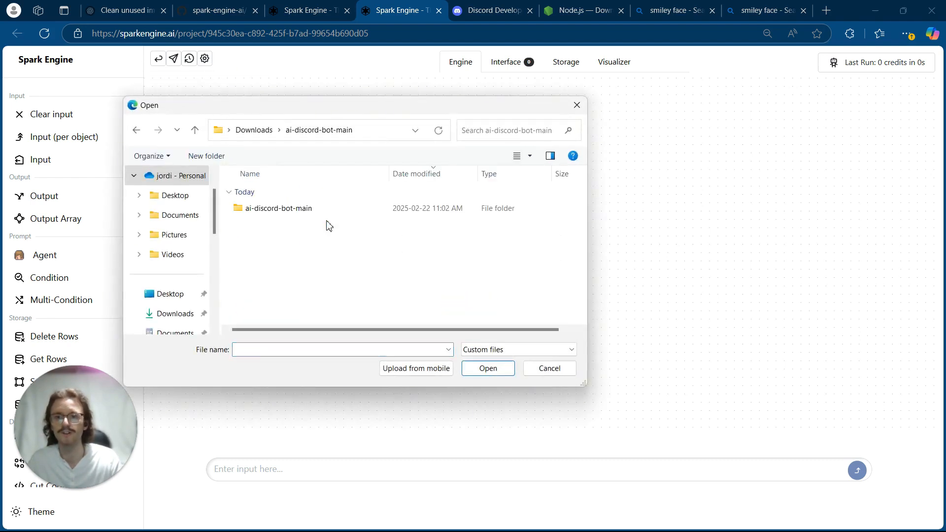
{"action": "double_click", "coordinate": [317, 210]}
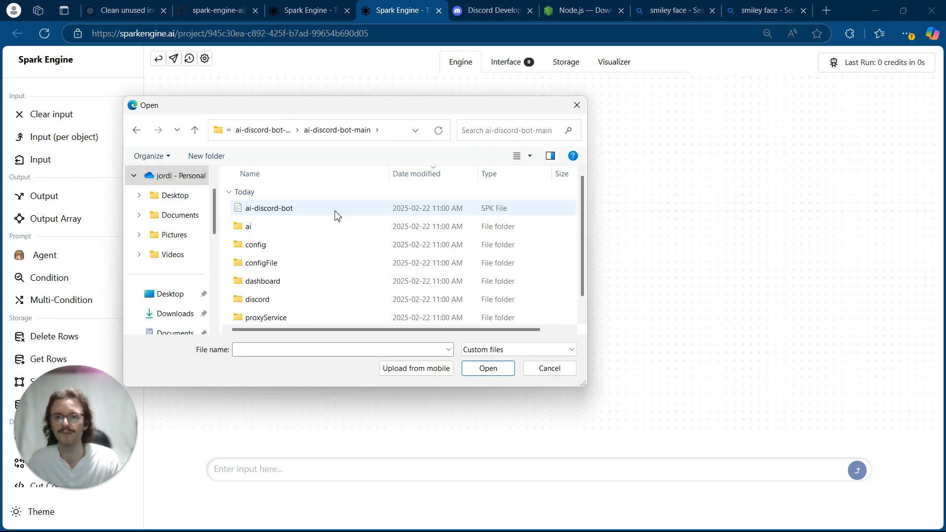
{"action": "double_click", "coordinate": [295, 209]}
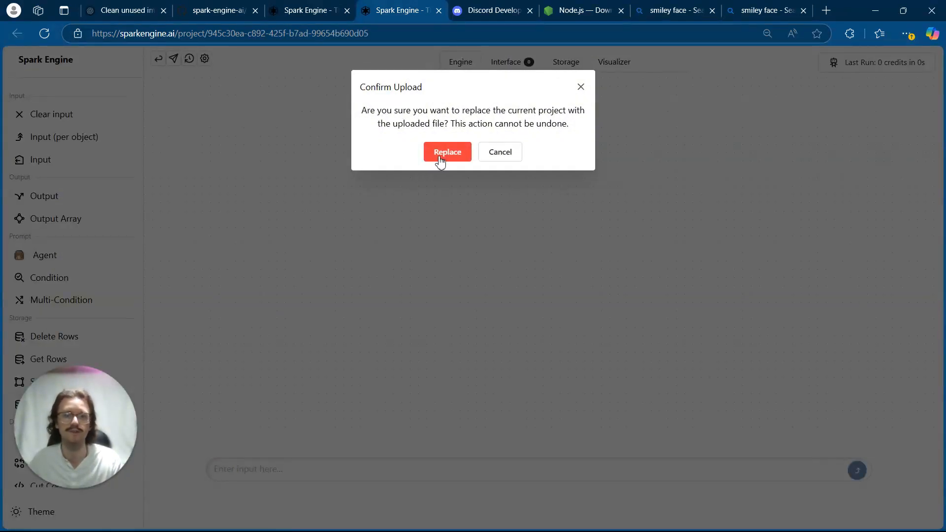
{"action": "left_click", "coordinate": [440, 154]}
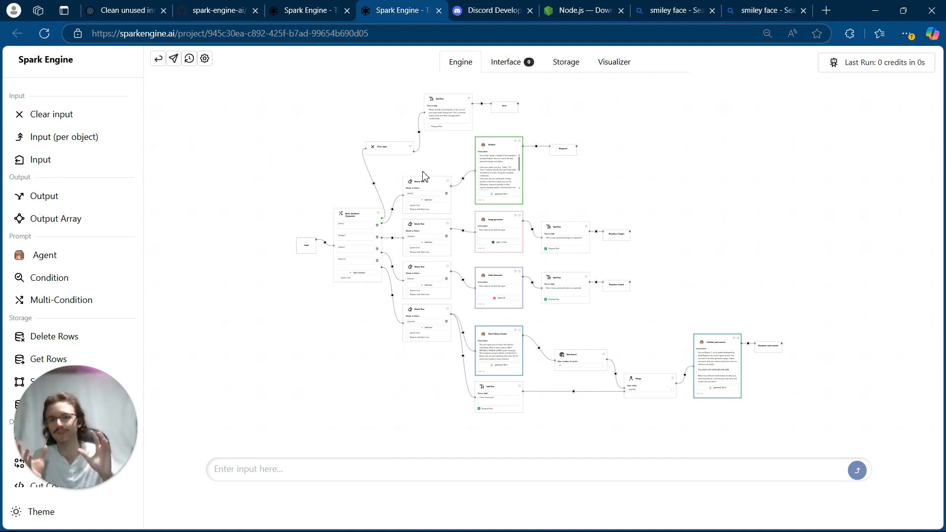
- Examine the imported workflow's Multi-Condition keywords, Delete Text nodes and Chatbot agent instructions
{"action": "scroll", "coordinate": [424, 176], "scroll_direction": "up", "scroll_amount": 5}
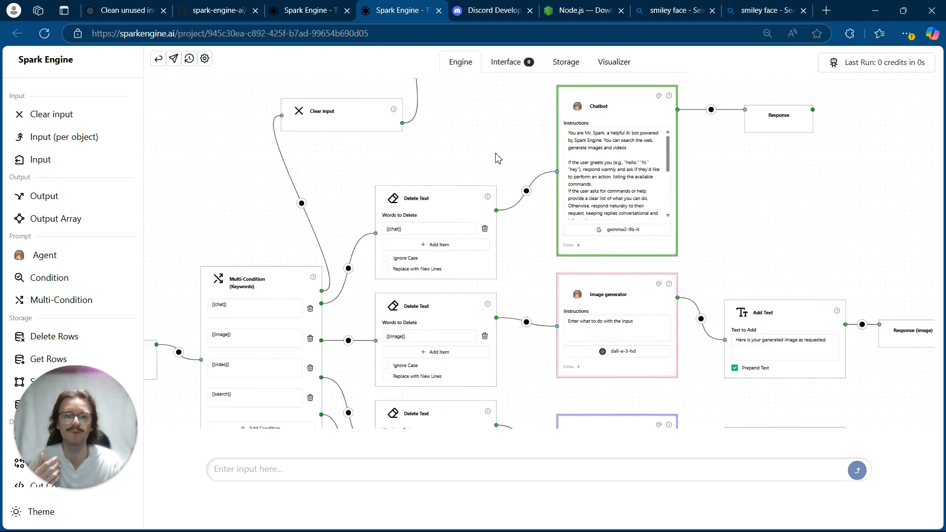
{"action": "scroll", "coordinate": [427, 181], "scroll_direction": "up", "scroll_amount": 2}
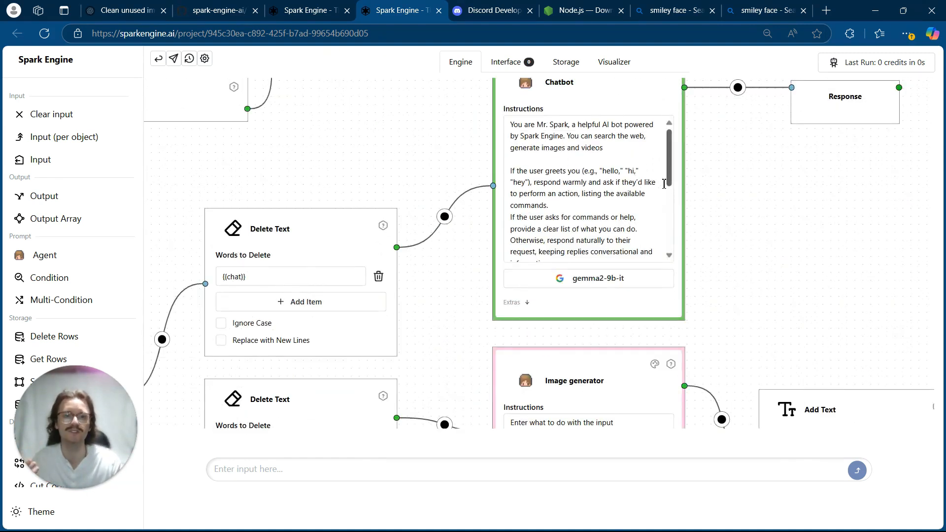
{"action": "left_click_drag", "start_coordinate": [313, 191], "coordinate": [584, 102]}
{"action": "left_click_drag", "start_coordinate": [243, 301], "coordinate": [247, 213]}
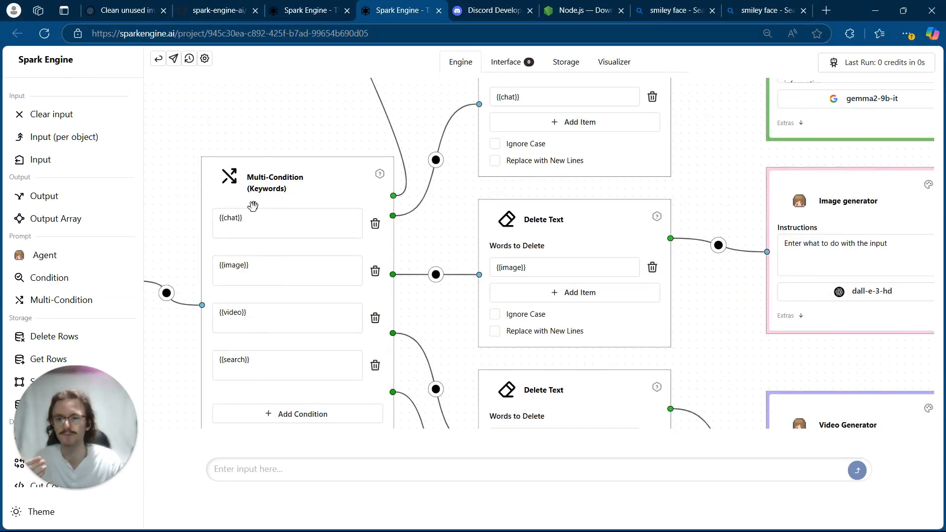
{"action": "left_click_drag", "start_coordinate": [285, 121], "coordinate": [16, 286]}
{"action": "left_click_drag", "start_coordinate": [436, 155], "coordinate": [340, 181]}
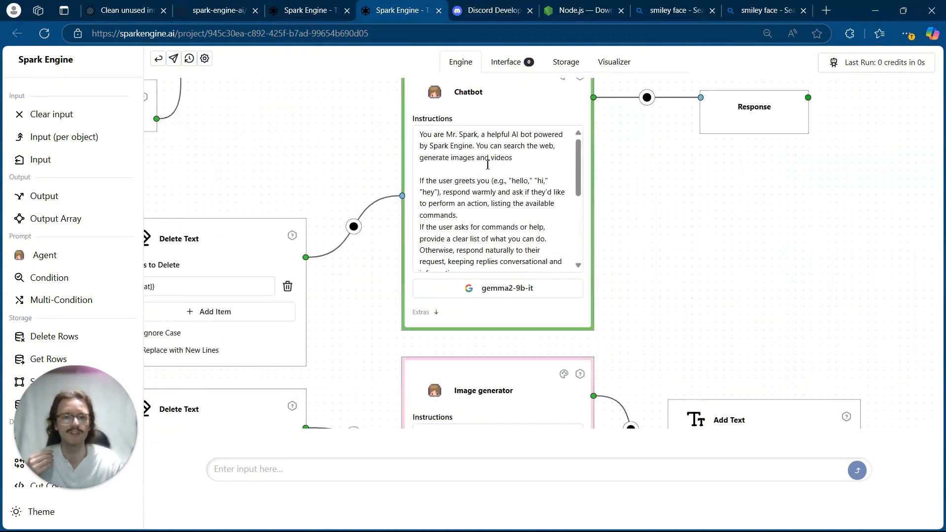
- Clear the placeholder instructions from the Image generator and Video Generator agents
{"action": "scroll", "coordinate": [612, 277], "scroll_direction": "down", "scroll_amount": 3}
{"action": "scroll", "coordinate": [554, 288], "scroll_direction": "up", "scroll_amount": 4}
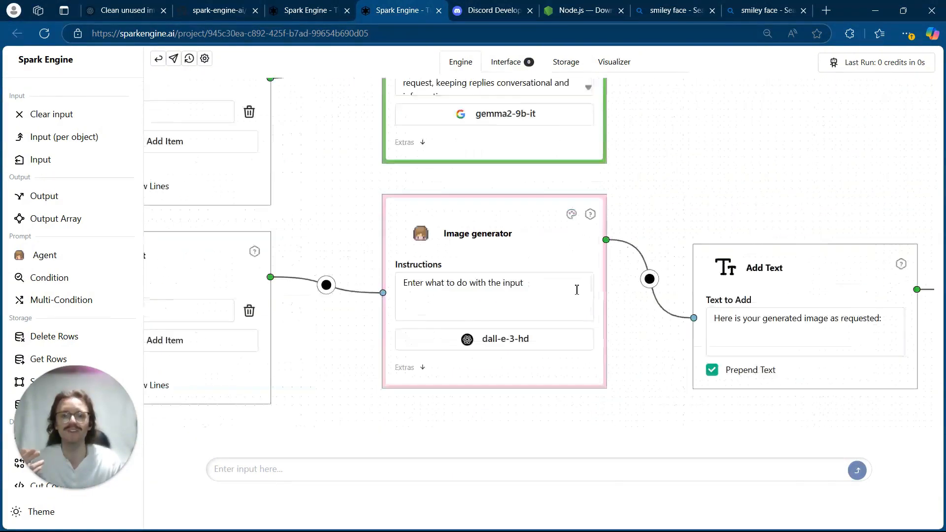
{"action": "triple_click", "coordinate": [554, 286]}
{"action": "key", "text": "BackSpace"}
{"action": "scroll", "coordinate": [554, 288], "scroll_direction": "down", "scroll_amount": 3}
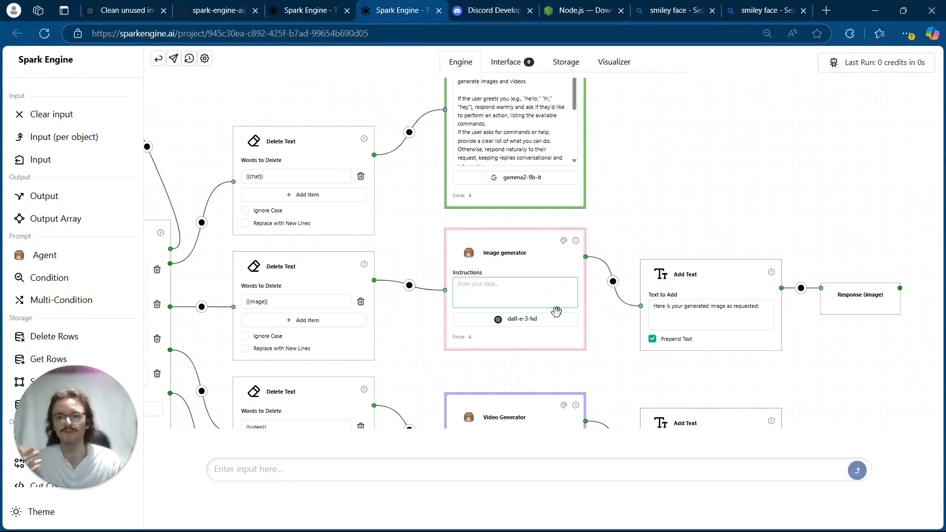
{"action": "left_click_drag", "start_coordinate": [600, 365], "coordinate": [569, 249]}
{"action": "triple_click", "coordinate": [540, 329]}
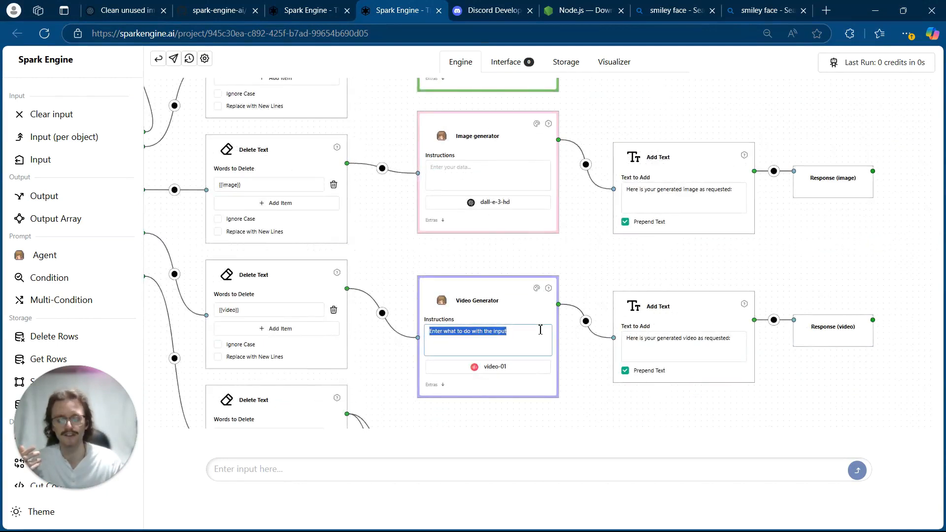
{"action": "key", "text": "BackSpace"}
{"action": "scroll", "coordinate": [557, 308], "scroll_direction": "down", "scroll_amount": 3}
{"action": "scroll", "coordinate": [640, 306], "scroll_direction": "down", "scroll_amount": 4}
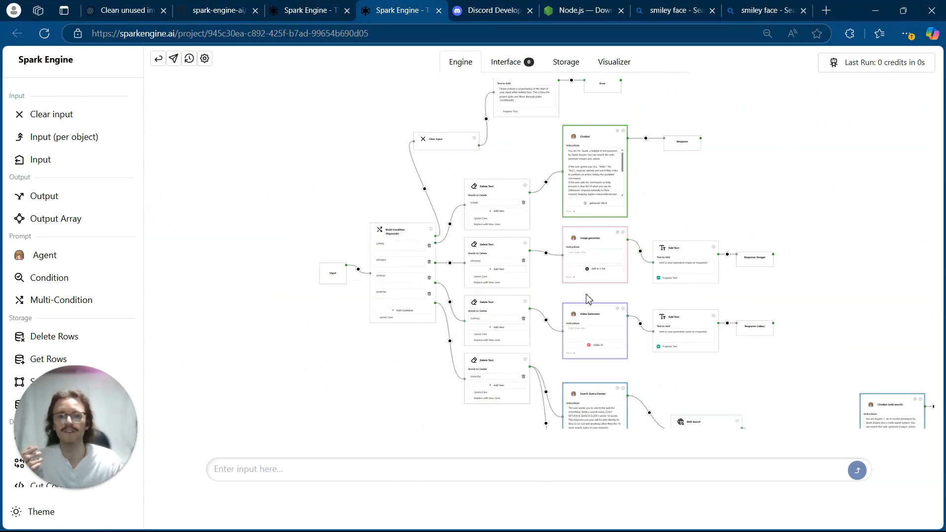
{"action": "left_click_drag", "start_coordinate": [321, 203], "coordinate": [319, 225]}
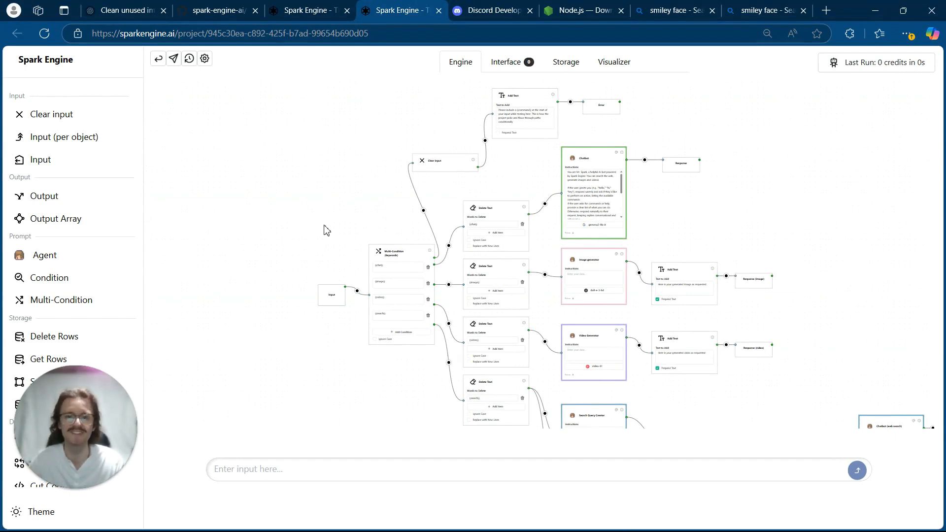
{"action": "scroll", "coordinate": [325, 231], "scroll_direction": "down", "scroll_amount": 2}
{"action": "left_click_drag", "start_coordinate": [325, 231], "coordinate": [315, 203]}
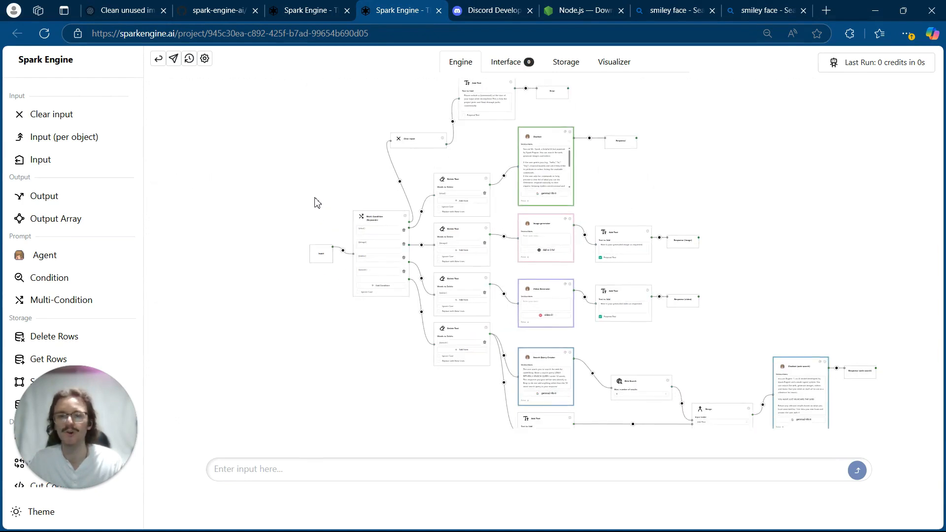
{"action": "scroll", "coordinate": [294, 221], "scroll_direction": "down", "scroll_amount": 1}
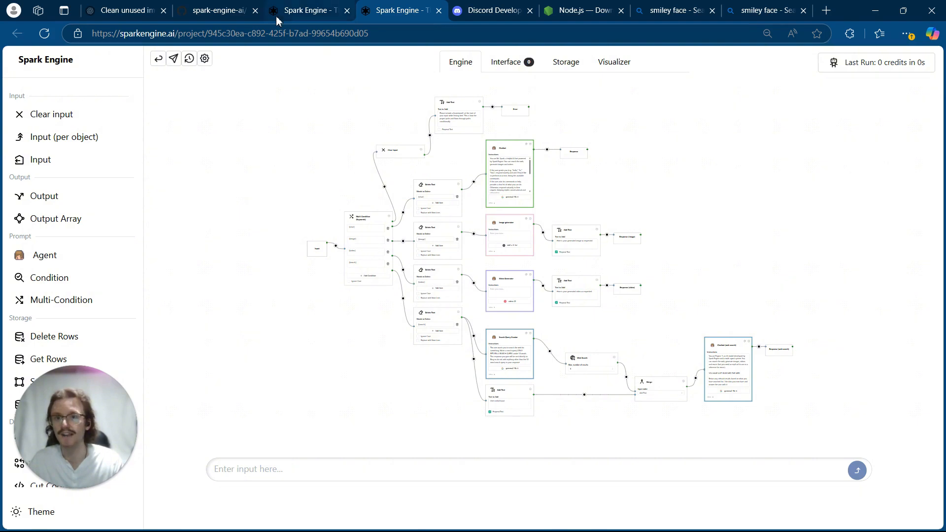
- In the Spark Engine account's API key management, create a key named discord bot and copy it
{"action": "left_click", "coordinate": [303, 11]}
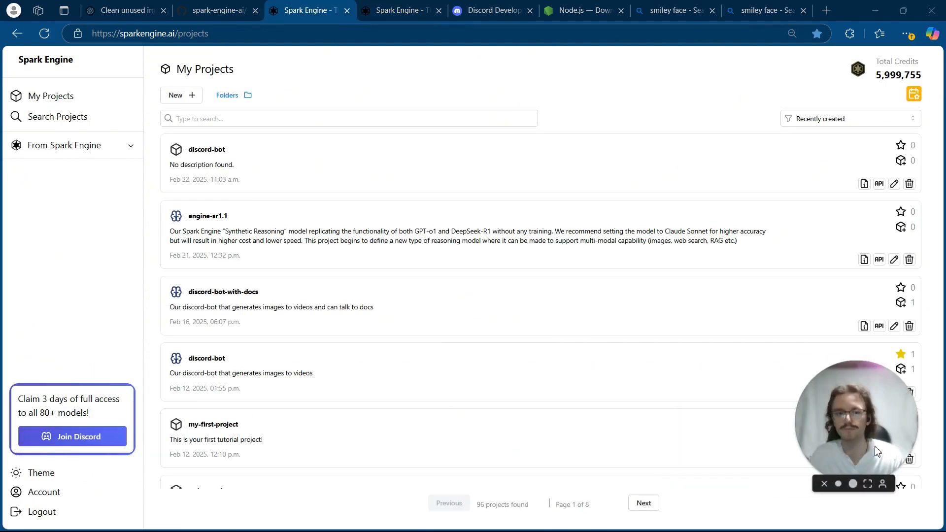
{"action": "left_click", "coordinate": [66, 494]}
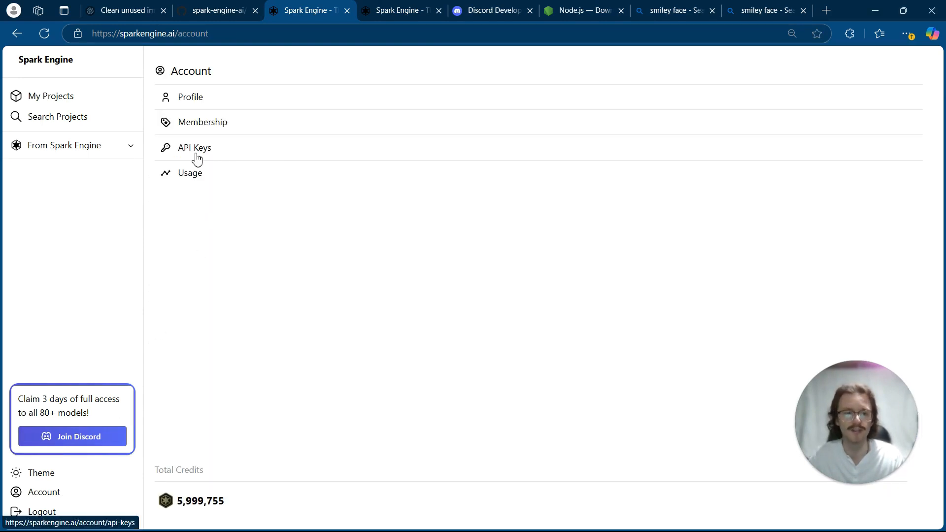
{"action": "left_click", "coordinate": [184, 155]}
{"action": "left_click", "coordinate": [284, 73]}
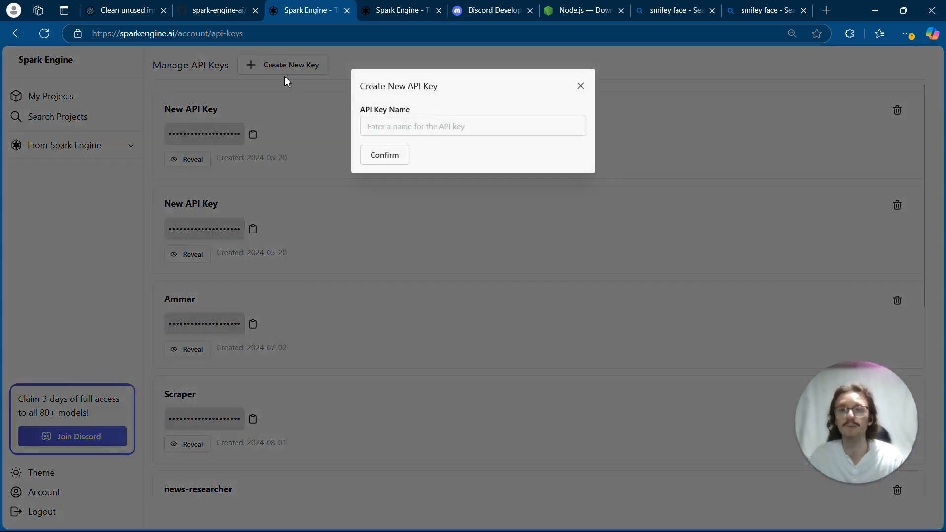
{"action": "left_click", "coordinate": [403, 123]}
{"action": "type", "text": "discord bot"}
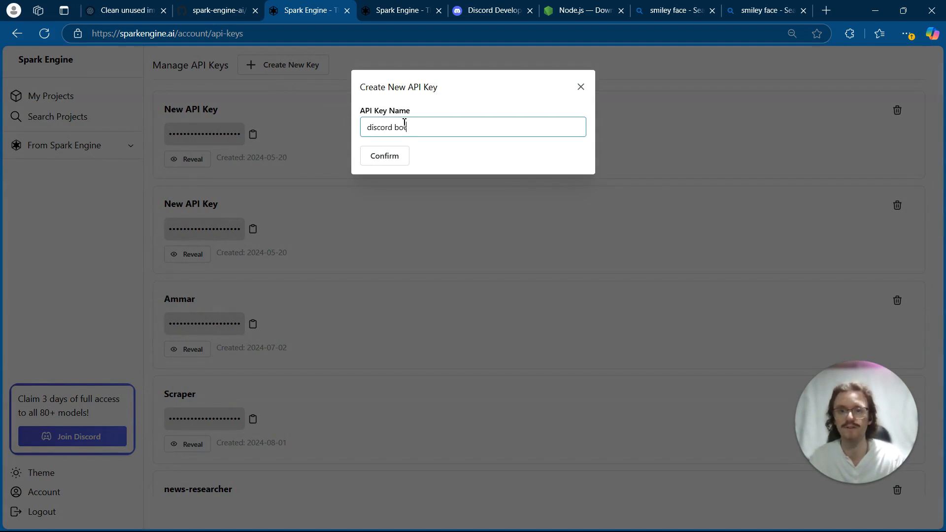
{"action": "left_click", "coordinate": [402, 155]}
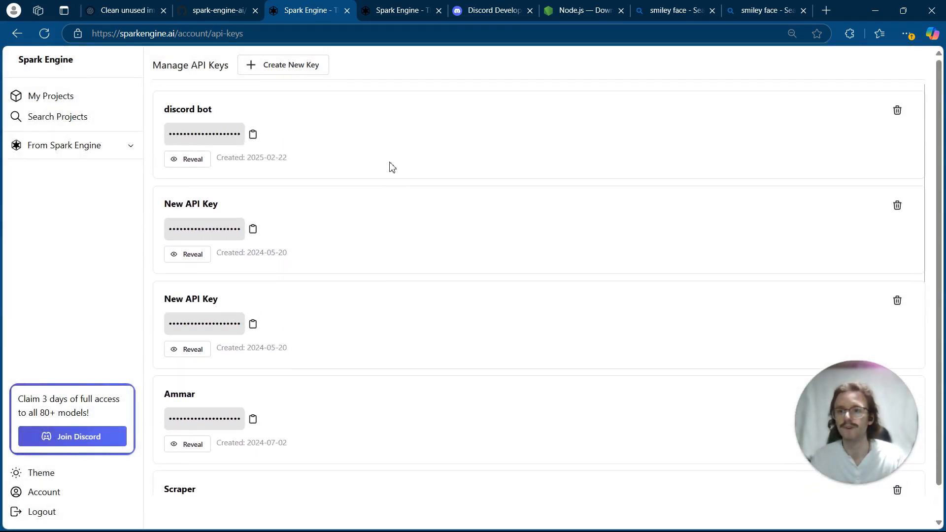
{"action": "left_click", "coordinate": [259, 143]}
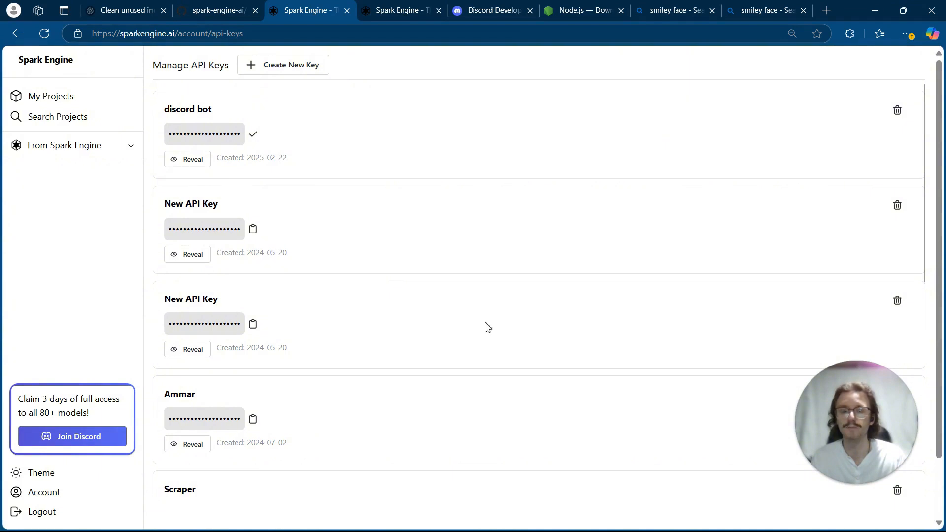
- Switch to Notepad and paste the API key as the SPARK_ENGINE_API_KEY value in .env, leaving the cursor on the PROJECT_ID line
{"action": "mouse_move", "coordinate": [483, 531]}
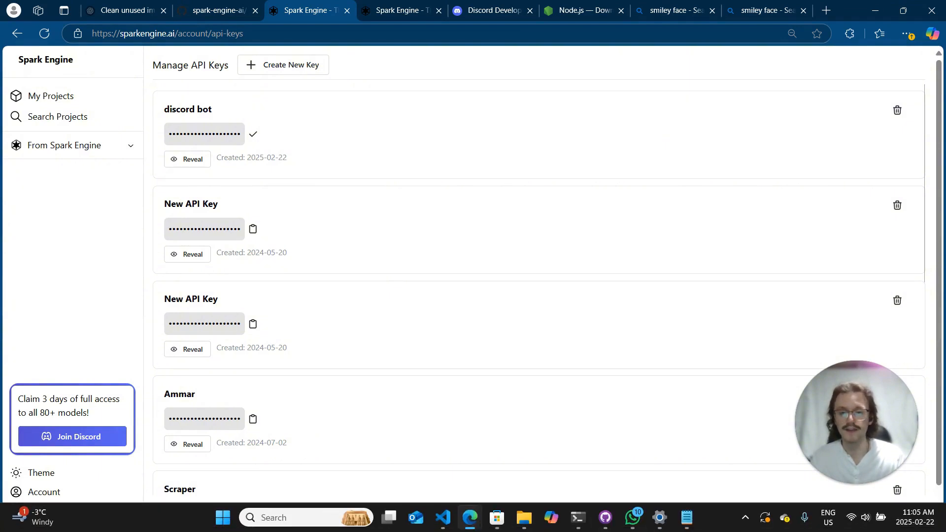
{"action": "left_click", "coordinate": [686, 517]}
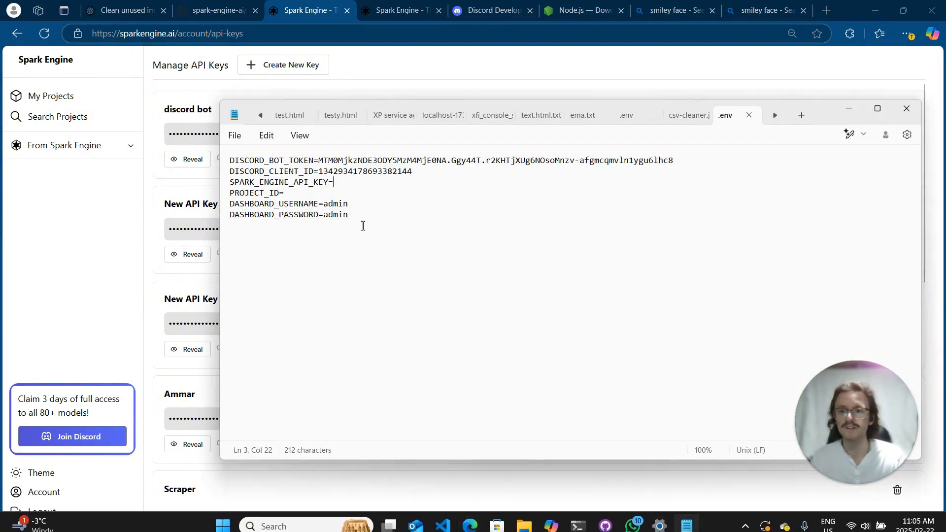
{"action": "key", "text": "ctrl+v"}
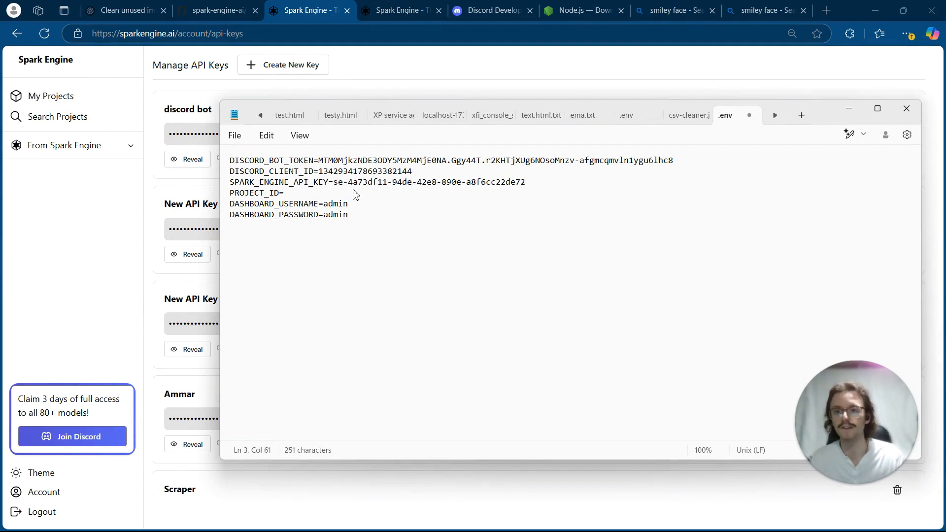
{"action": "left_click", "coordinate": [348, 195]}
- Return to Spark Engine's project list and open the API details of the newest discord-bot project
{"action": "left_click", "coordinate": [383, 9]}
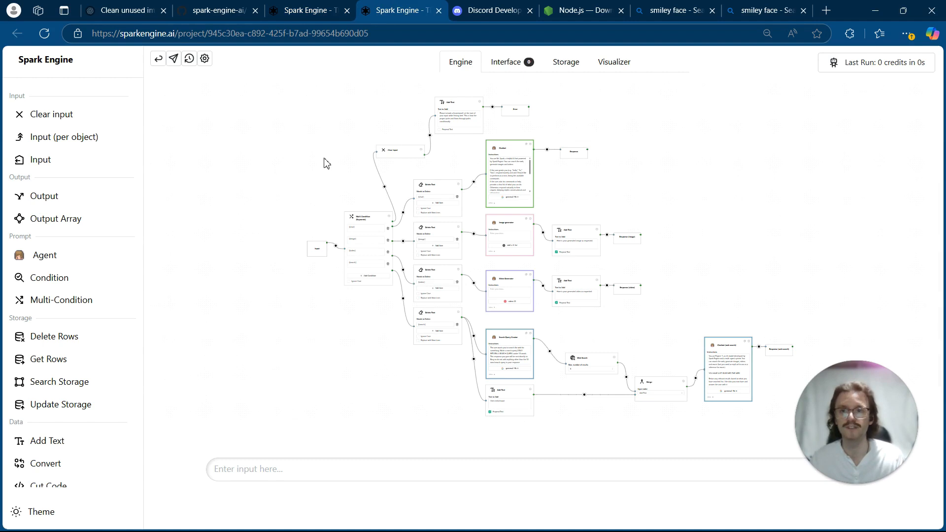
{"action": "left_click", "coordinate": [309, 8]}
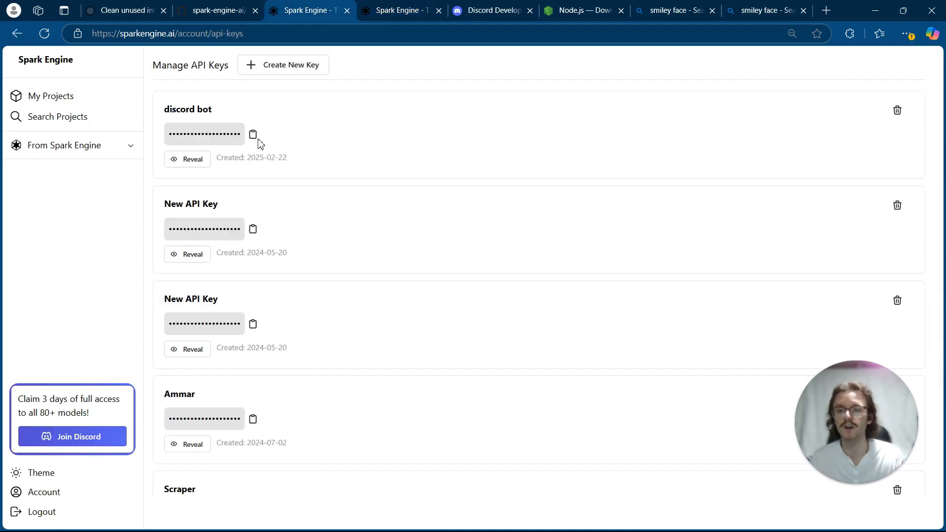
{"action": "left_click", "coordinate": [70, 101]}
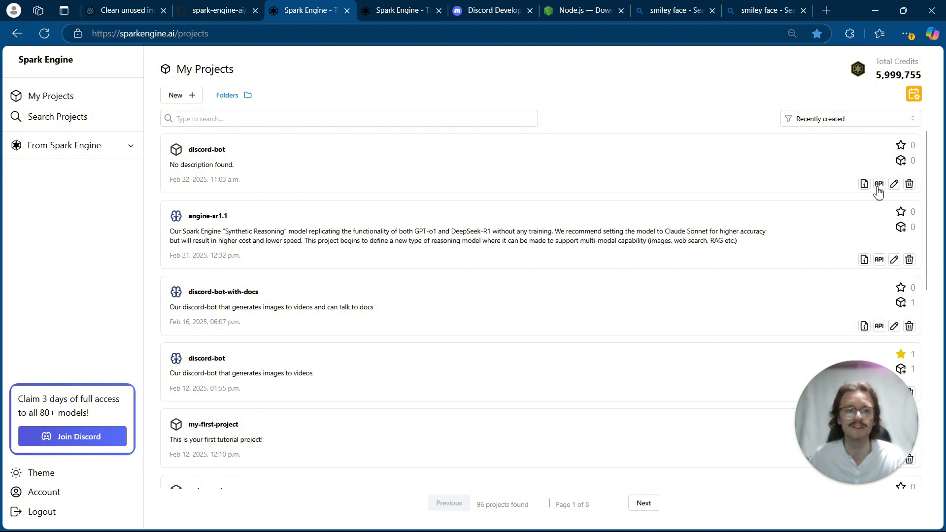
{"action": "left_click", "coordinate": [405, 5]}
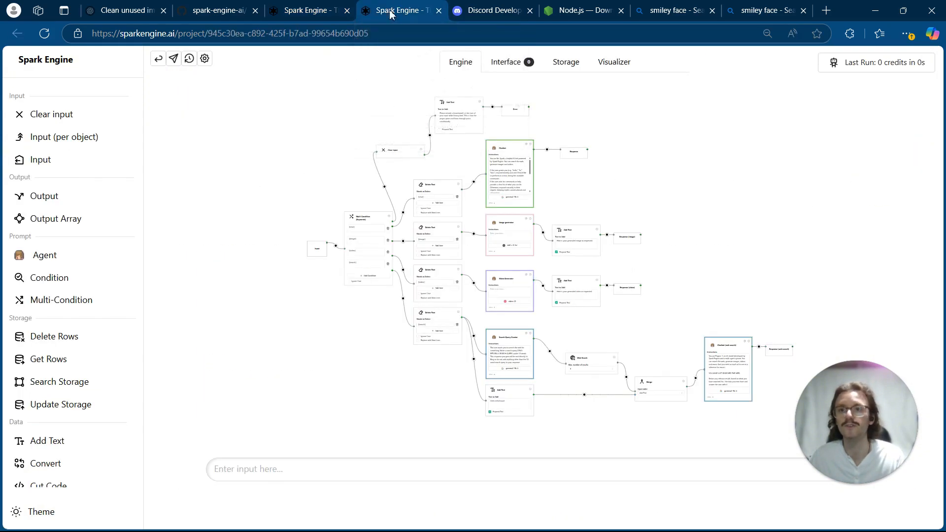
{"action": "left_click", "coordinate": [315, 10]}
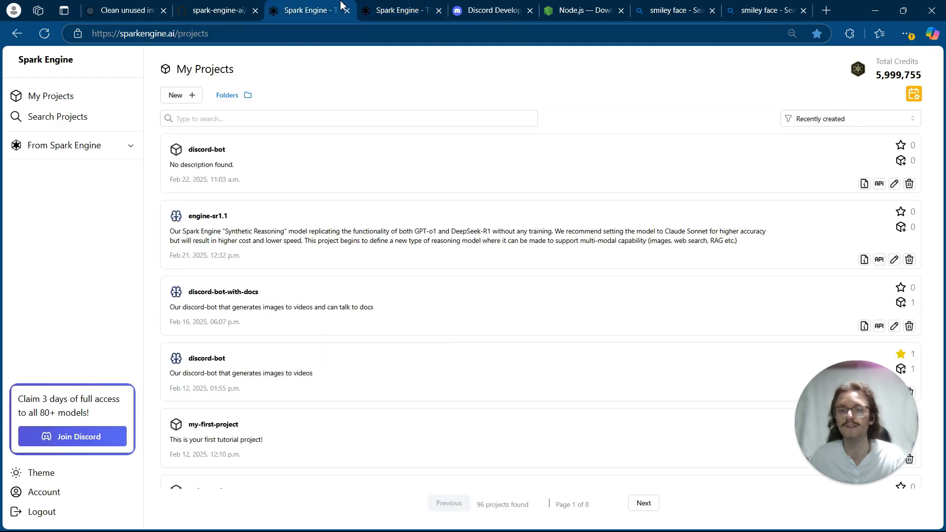
{"action": "left_click", "coordinate": [878, 184]}
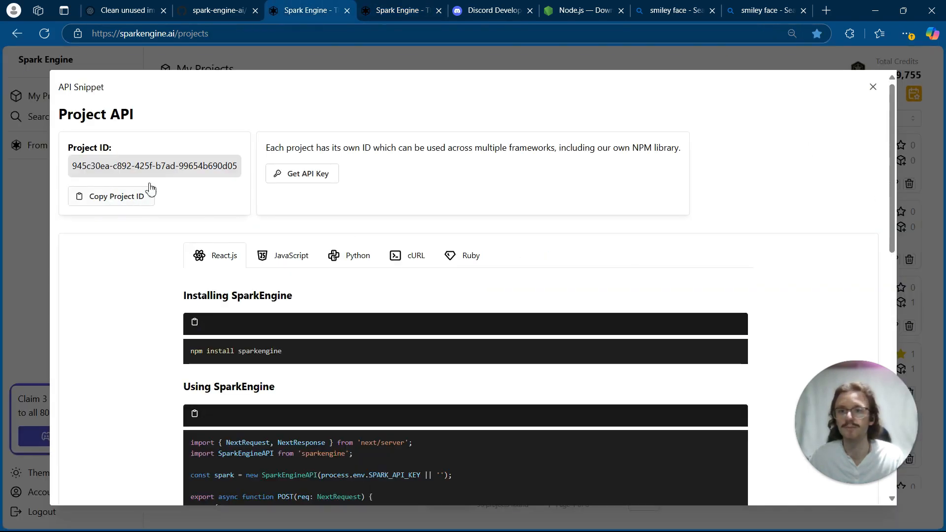
- Highlight the project ID in the open project's web address, and copy the project ID from its API details
{"action": "left_click", "coordinate": [414, 7]}
{"action": "left_click_drag", "start_coordinate": [211, 33], "coordinate": [374, 34]}
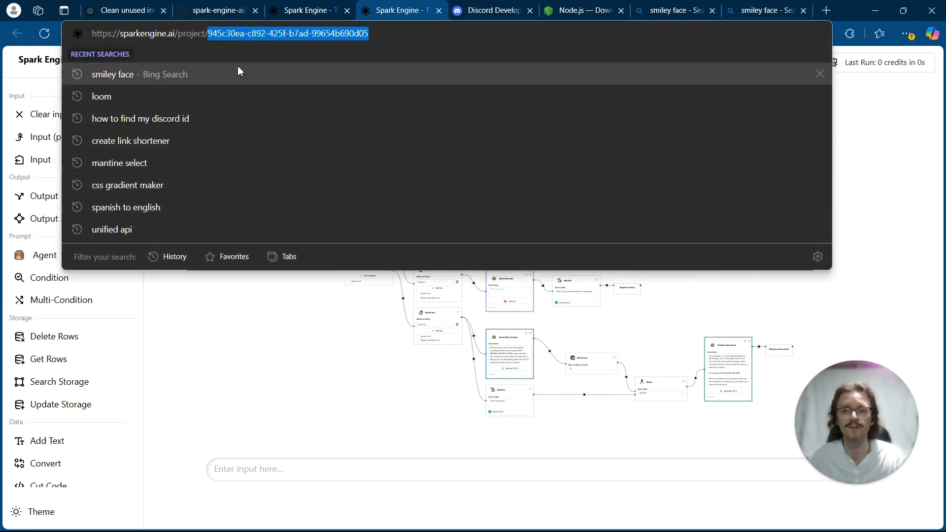
{"action": "left_click", "coordinate": [327, 7]}
{"action": "left_click", "coordinate": [121, 192]}
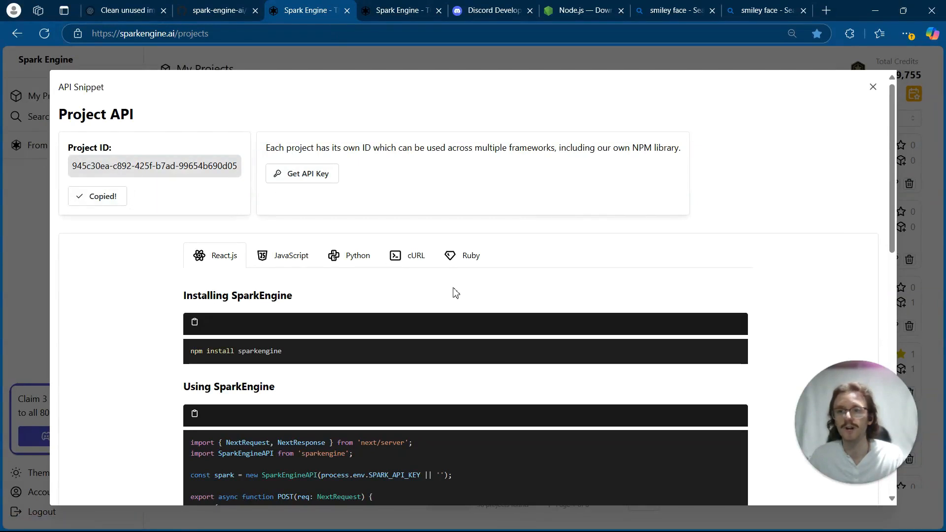
- Switch to Notepad, paste the copied project ID as the PROJECT_ID value in .env, and save the file
{"action": "mouse_move", "coordinate": [644, 529]}
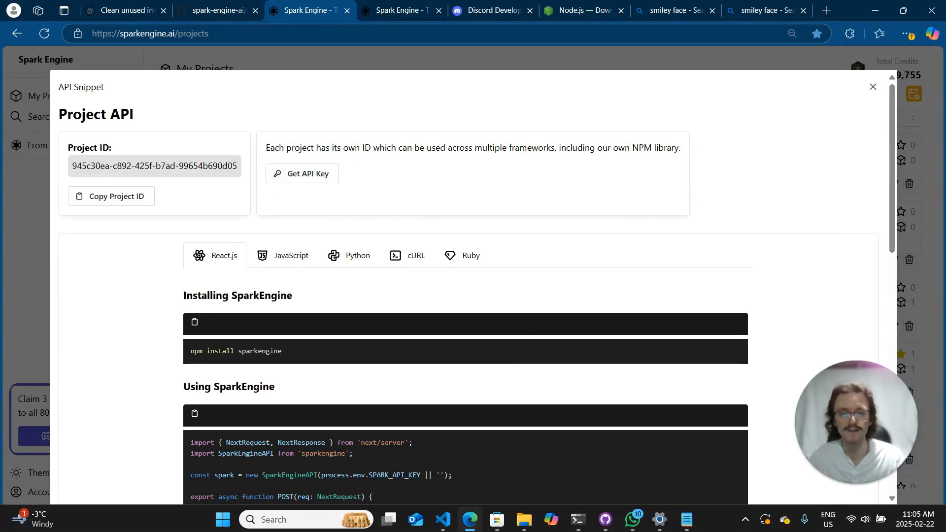
{"action": "left_click", "coordinate": [682, 525]}
{"action": "left_click", "coordinate": [637, 322]}
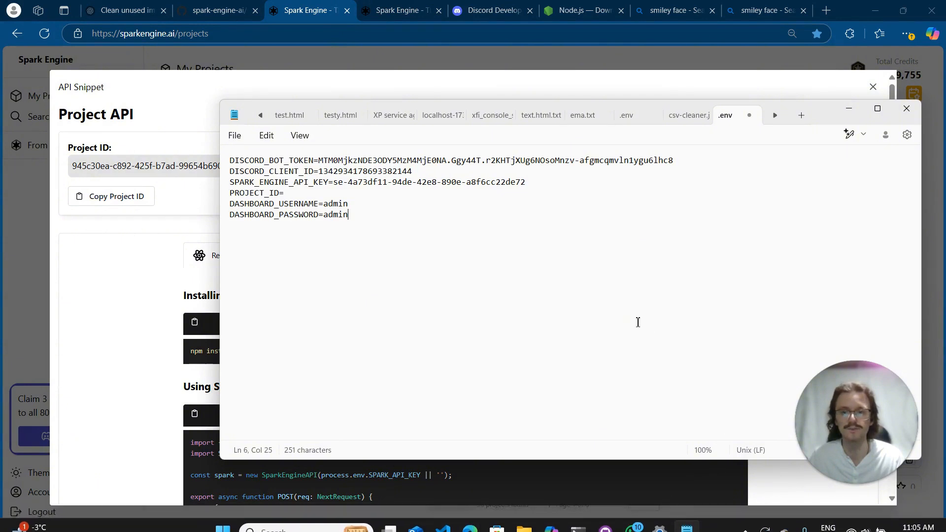
{"action": "key", "text": "ctrl+v"}
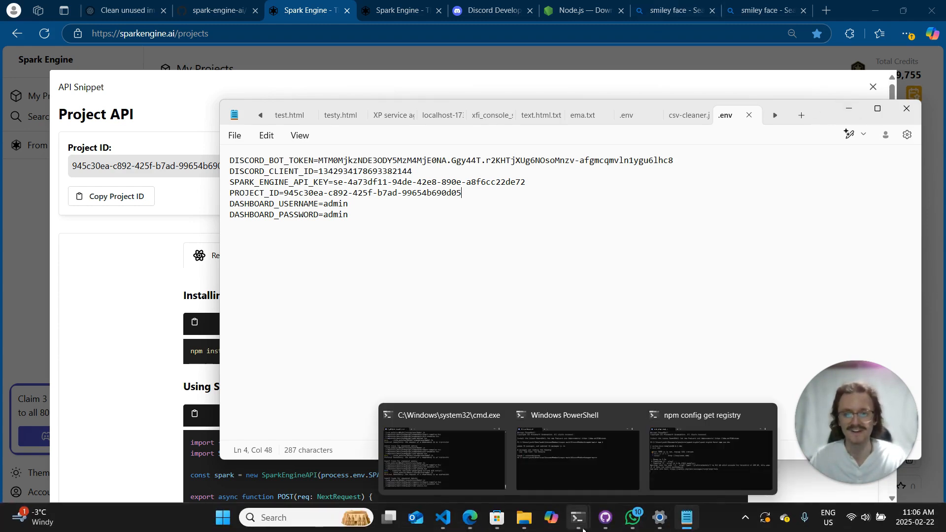
- In File Explorer, open the inner ai-discord-bot-main folder, open a terminal there, and run npm install
{"action": "mouse_move", "coordinate": [522, 527]}
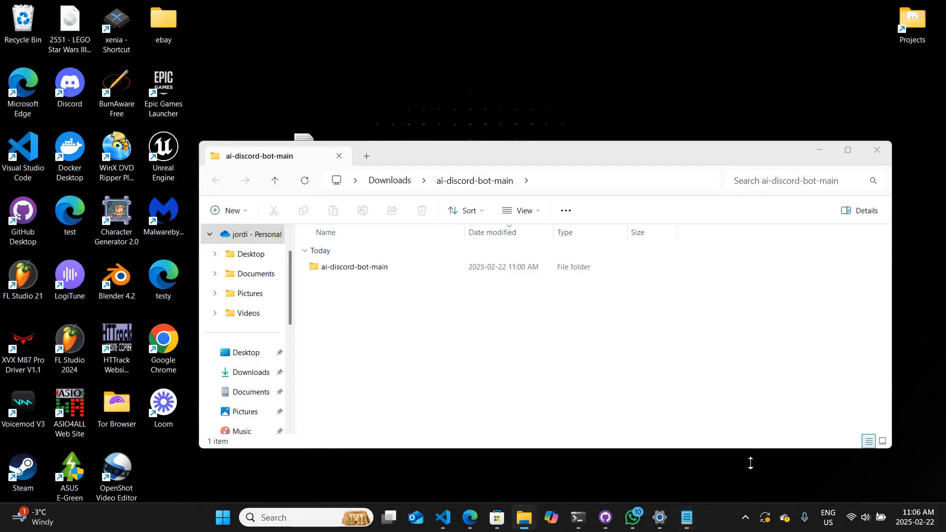
{"action": "left_click", "coordinate": [749, 461]}
{"action": "double_click", "coordinate": [412, 275]}
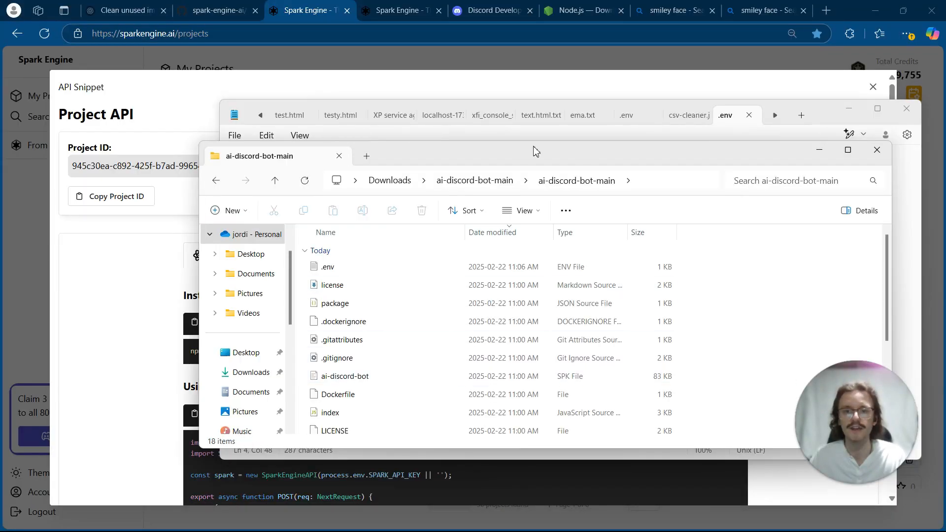
{"action": "left_click_drag", "start_coordinate": [535, 150], "coordinate": [516, 110]}
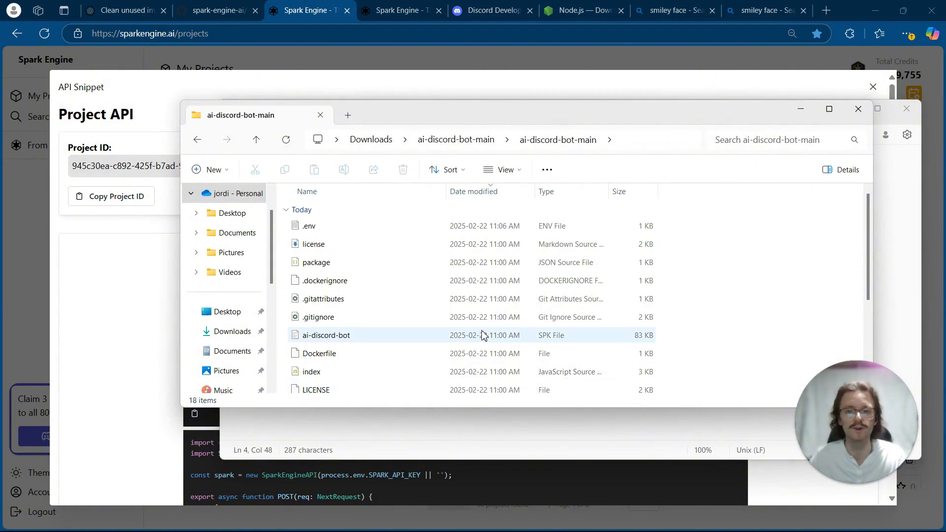
{"action": "right_click", "coordinate": [763, 318]}
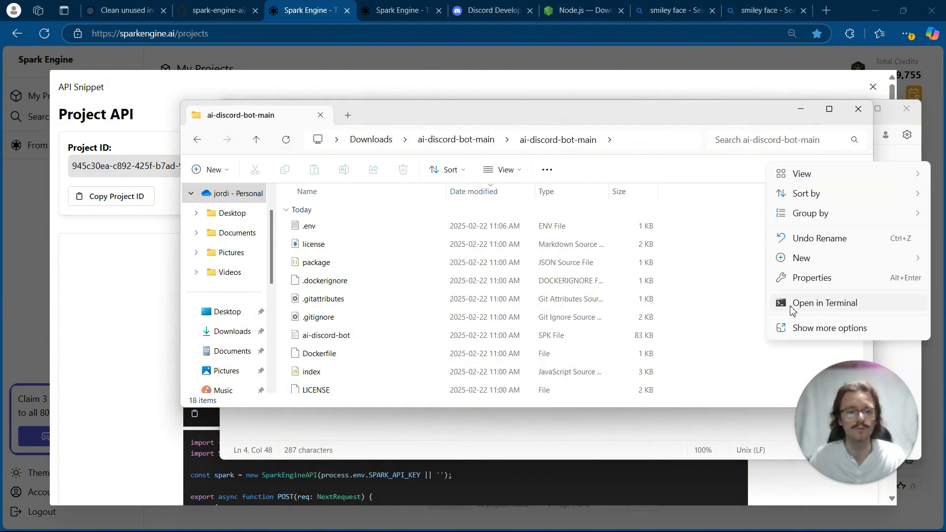
{"action": "left_click", "coordinate": [809, 303]}
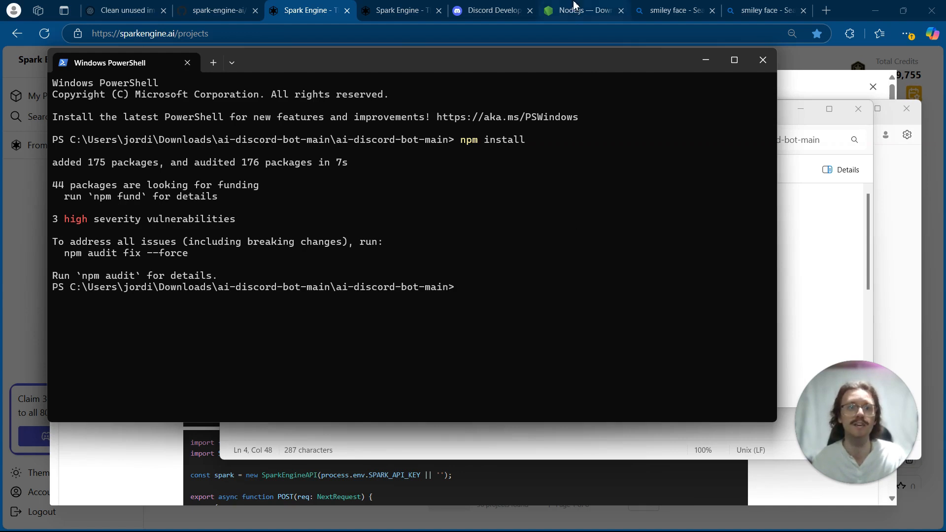
- Switch to the Node.js download page in the browser and check the operating systems offered for prebuilt Node.js
{"action": "left_click", "coordinate": [575, 7]}
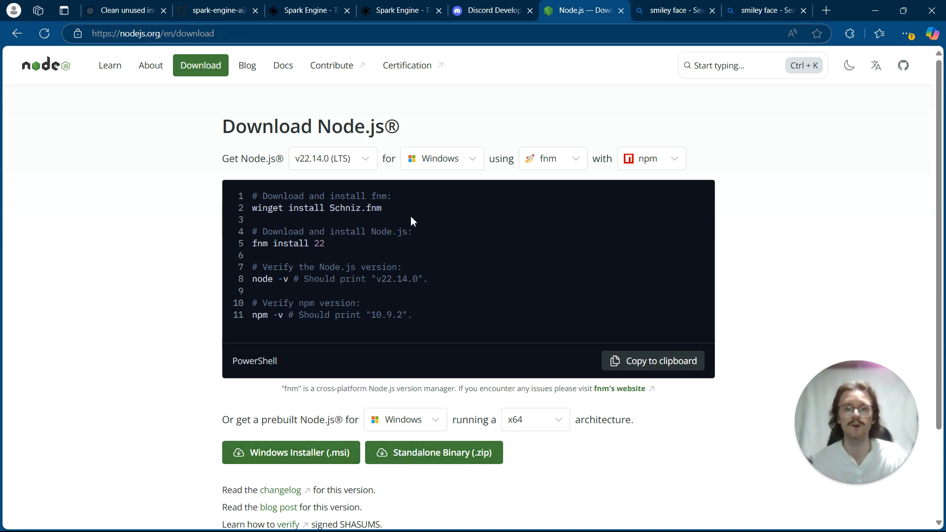
{"action": "left_click", "coordinate": [439, 419]}
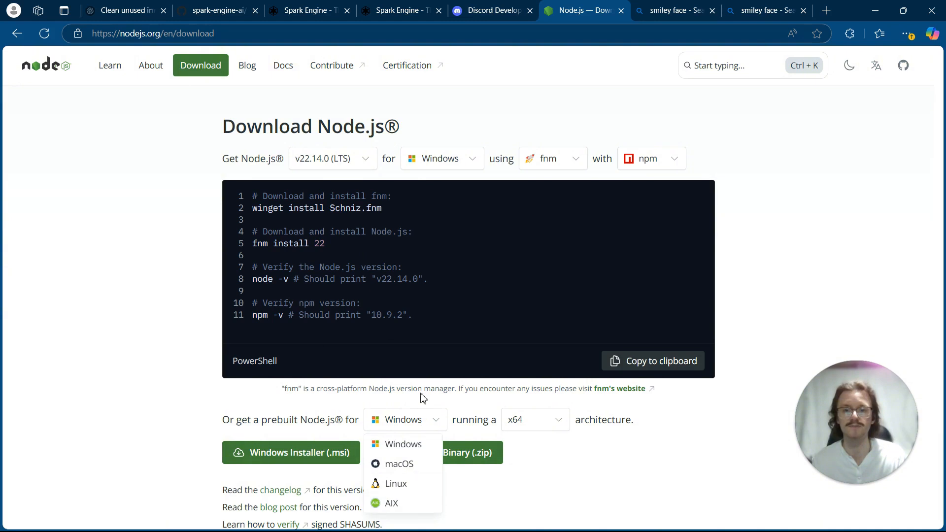
{"action": "left_click", "coordinate": [425, 430]}
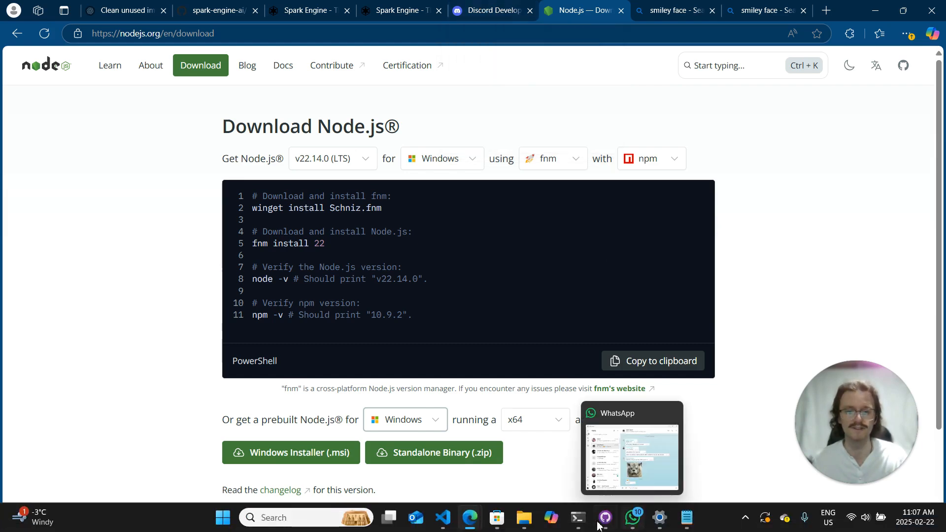
- Return to the PowerShell window, try to start the bot with npm run start, and review the output
{"action": "mouse_move", "coordinate": [578, 517]}
{"action": "left_click", "coordinate": [792, 459]}
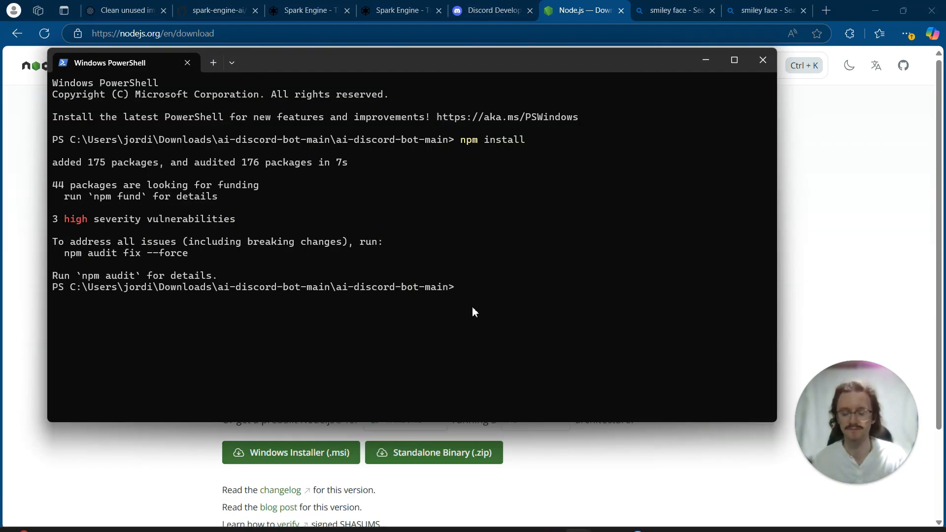
{"action": "type", "text": "npm "}
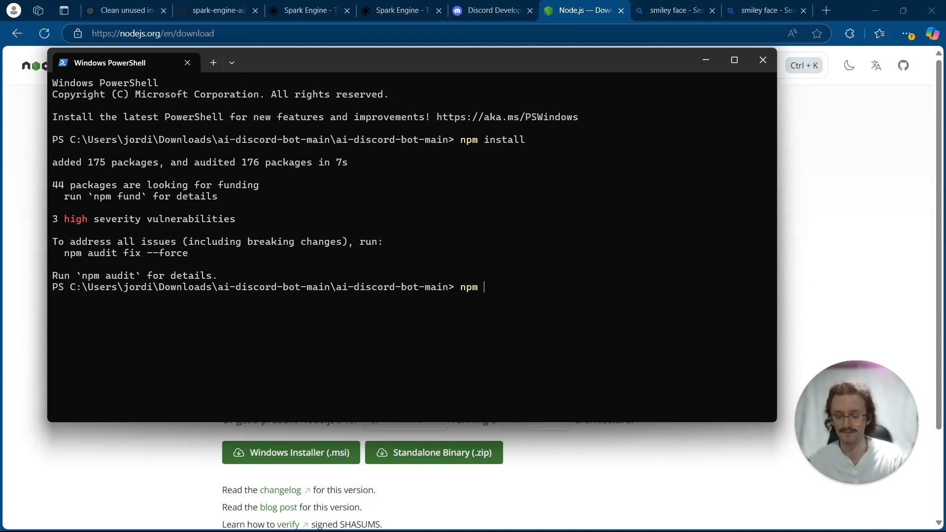
{"action": "type", "text": "run start"}
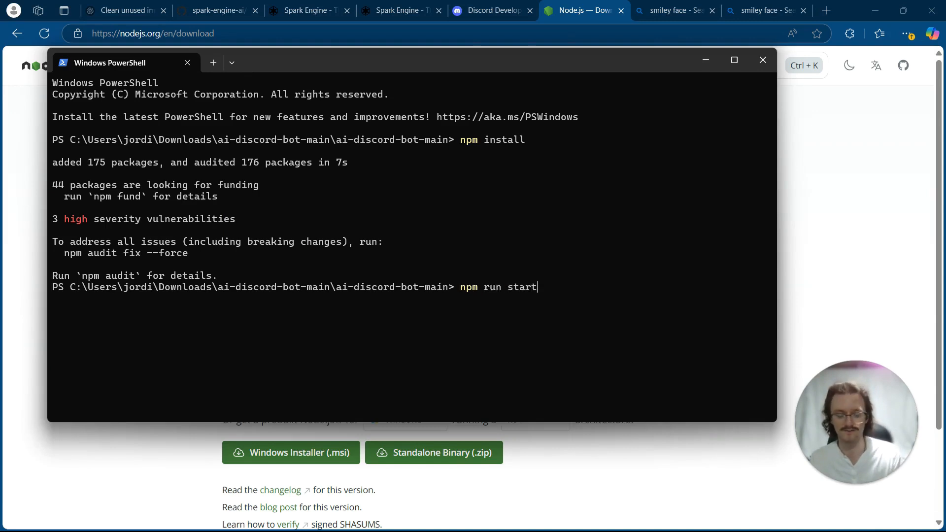
{"action": "key", "text": "Return"}
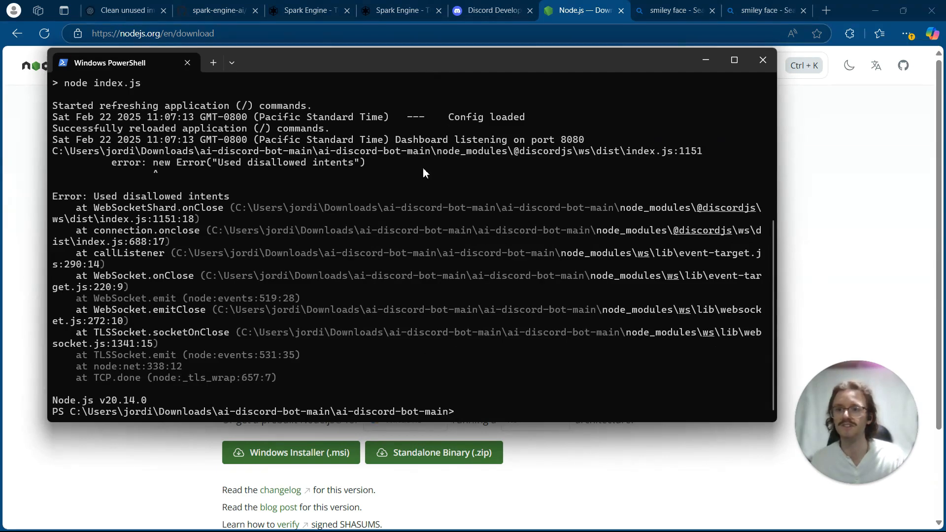
{"action": "scroll", "coordinate": [423, 170], "scroll_direction": "up", "scroll_amount": 1}
{"action": "scroll", "coordinate": [422, 174], "scroll_direction": "up", "scroll_amount": 3}
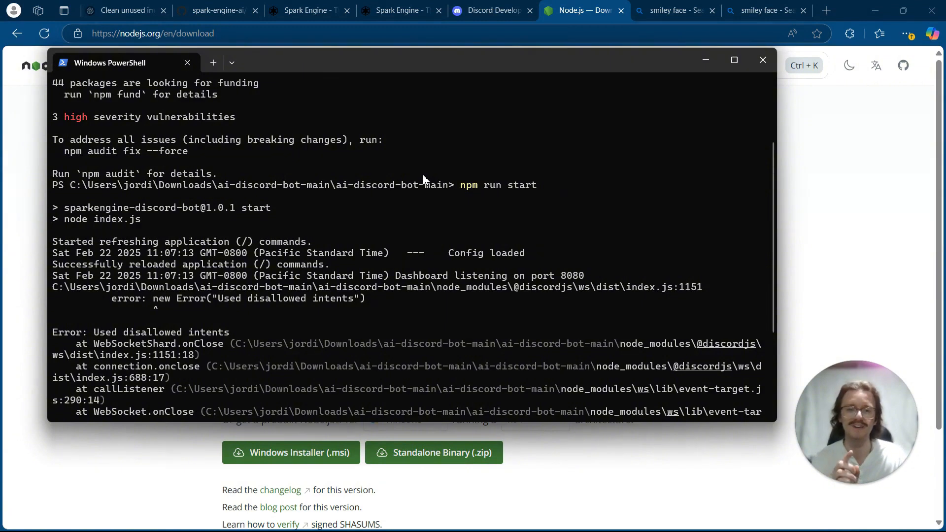
- Switch to the Discord Developer Portal and look through Mr Bot's Installation and OAuth2 settings
{"action": "left_click", "coordinate": [460, 5]}
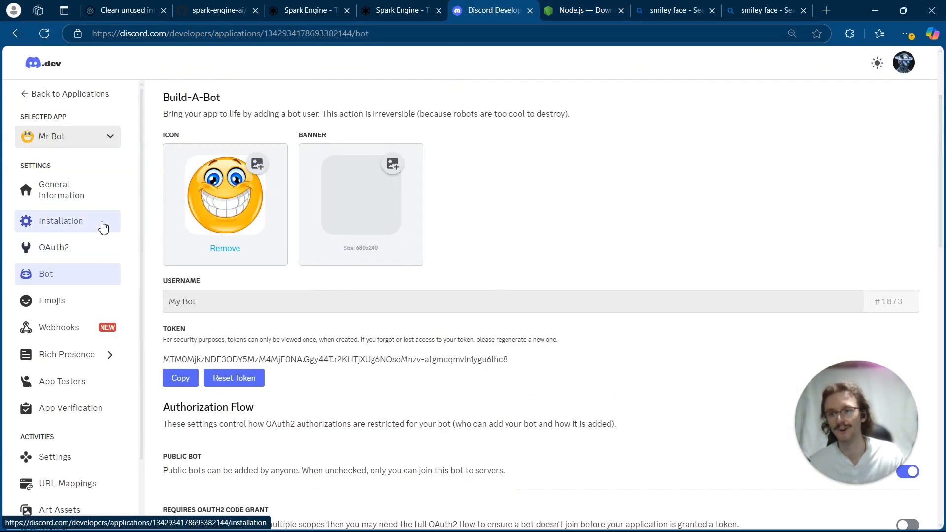
{"action": "left_click", "coordinate": [104, 249]}
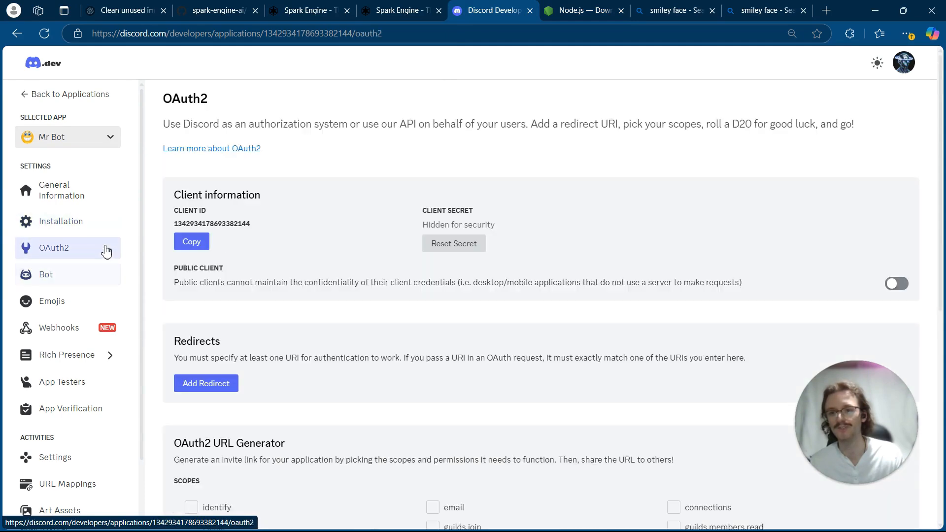
{"action": "left_click", "coordinate": [79, 229]}
{"action": "scroll", "coordinate": [193, 312], "scroll_direction": "down", "scroll_amount": 4}
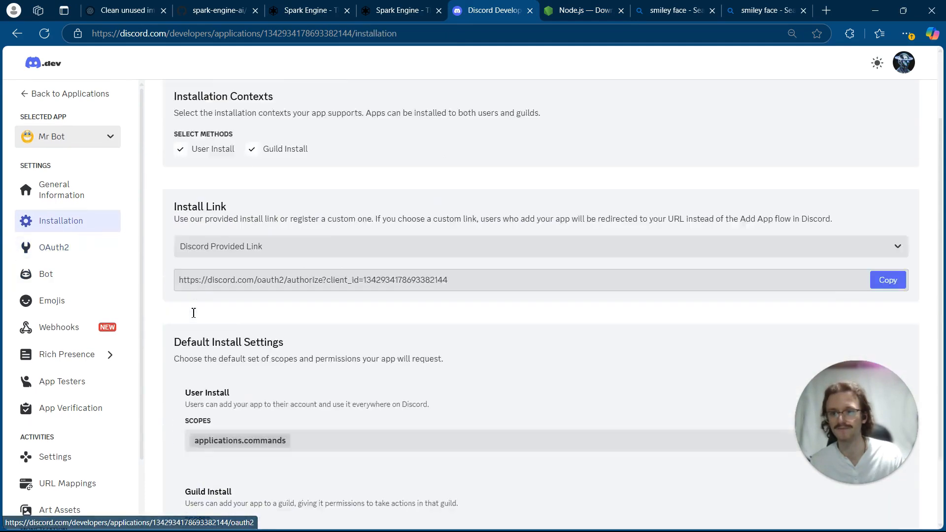
{"action": "left_click", "coordinate": [89, 251]}
{"action": "scroll", "coordinate": [258, 321], "scroll_direction": "down", "scroll_amount": 5}
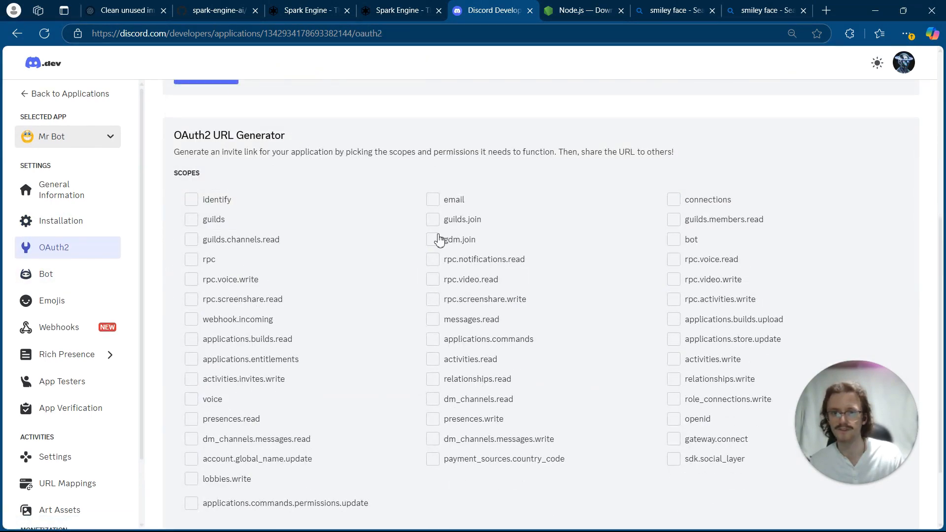
- In Mr Bot's Bot settings, enable the Message Content Intent and save the changes
{"action": "left_click", "coordinate": [79, 276]}
{"action": "scroll", "coordinate": [302, 334], "scroll_direction": "down", "scroll_amount": 1}
{"action": "scroll", "coordinate": [302, 334], "scroll_direction": "down", "scroll_amount": 6}
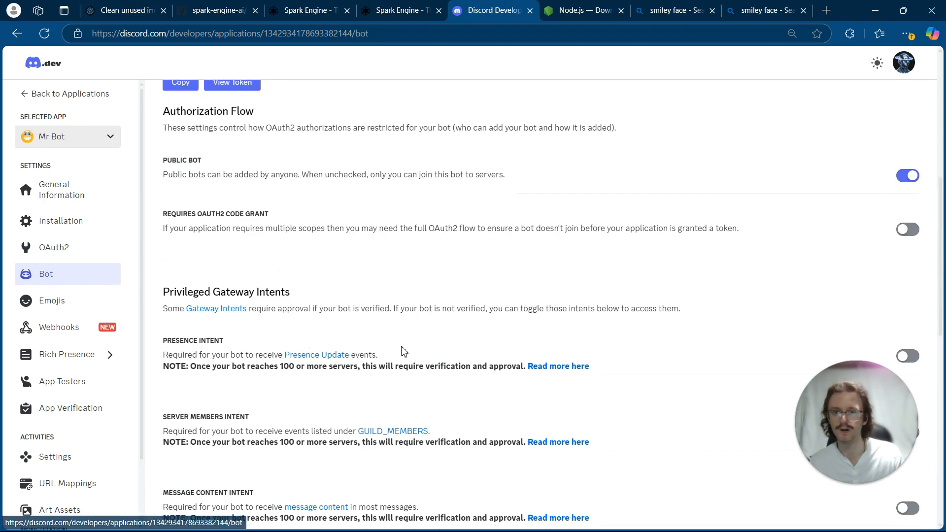
{"action": "scroll", "coordinate": [401, 350], "scroll_direction": "down", "scroll_amount": 2}
{"action": "scroll", "coordinate": [752, 295], "scroll_direction": "down", "scroll_amount": 1}
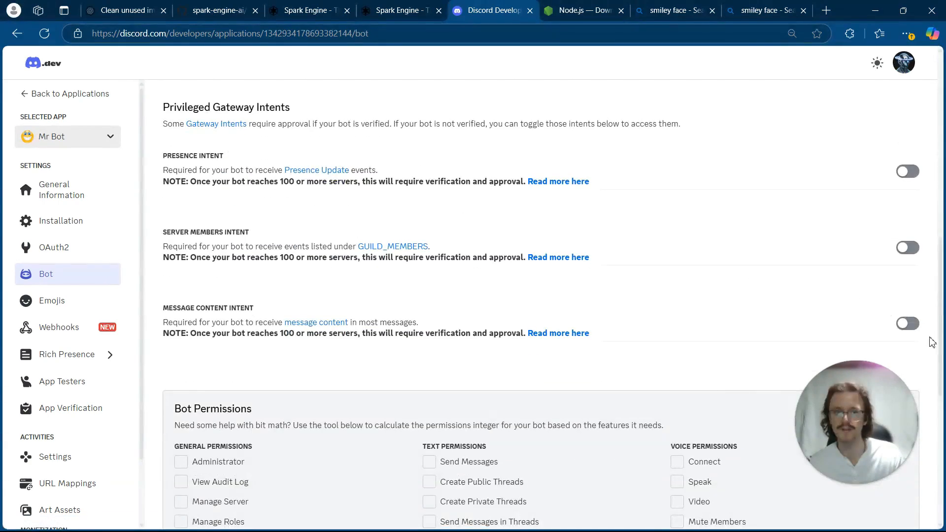
{"action": "left_click", "coordinate": [907, 323]}
{"action": "scroll", "coordinate": [700, 470], "scroll_direction": "down", "scroll_amount": 4}
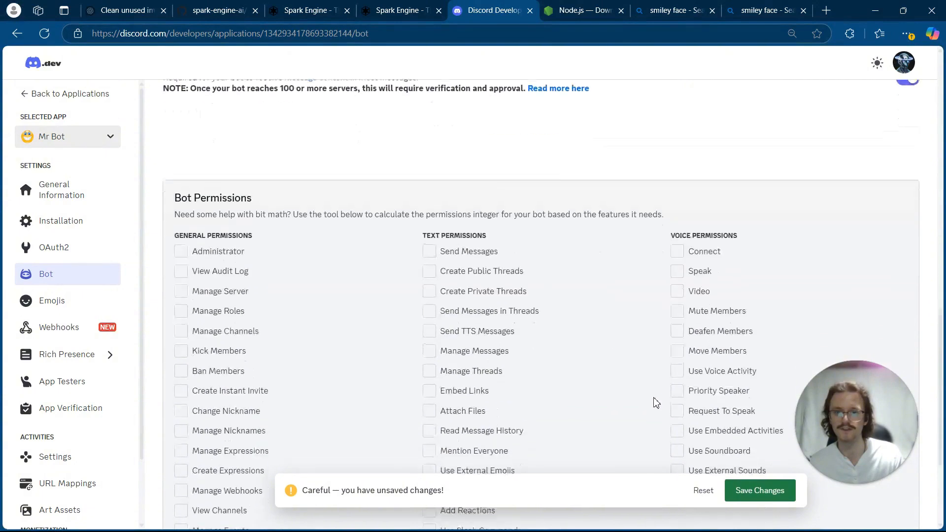
{"action": "left_click", "coordinate": [759, 490]}
- Grant the bot the text permissions Send Messages, Create Public Threads, Create Private Threads, Send Messages in Threads, Manage Messages and Manage Threads
{"action": "scroll", "coordinate": [584, 358], "scroll_direction": "up", "scroll_amount": 6}
{"action": "scroll", "coordinate": [584, 358], "scroll_direction": "down", "scroll_amount": 9}
{"action": "scroll", "coordinate": [443, 246], "scroll_direction": "up", "scroll_amount": 2}
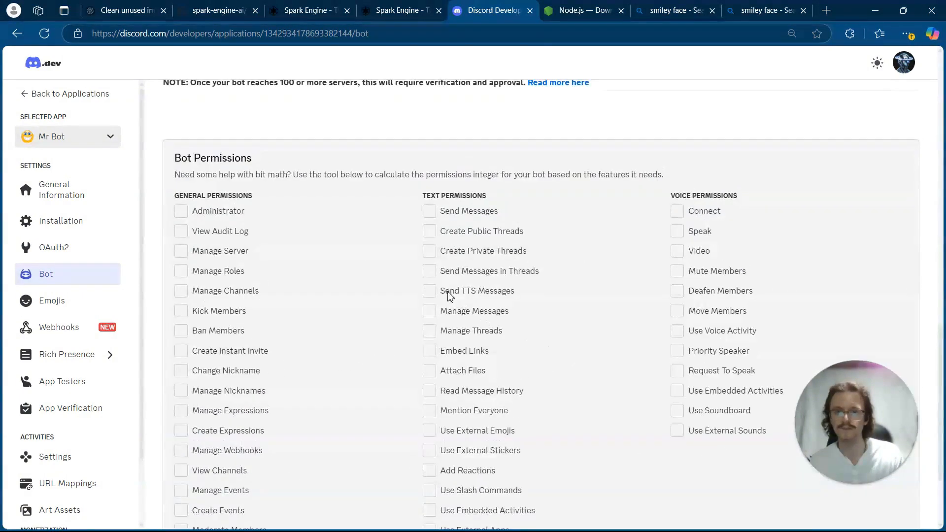
{"action": "left_click", "coordinate": [430, 213]}
{"action": "left_click", "coordinate": [429, 232]}
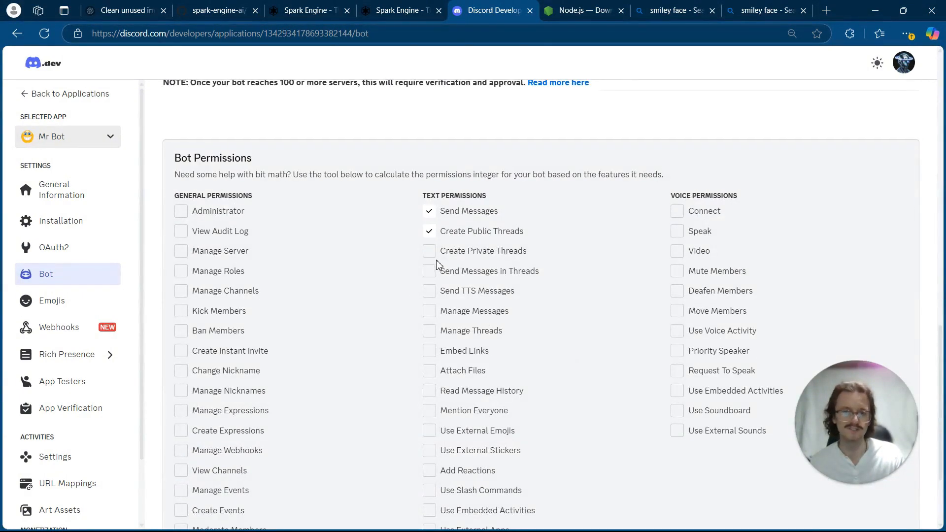
{"action": "left_click", "coordinate": [430, 252]}
{"action": "left_click", "coordinate": [430, 271]}
{"action": "left_click", "coordinate": [430, 310]}
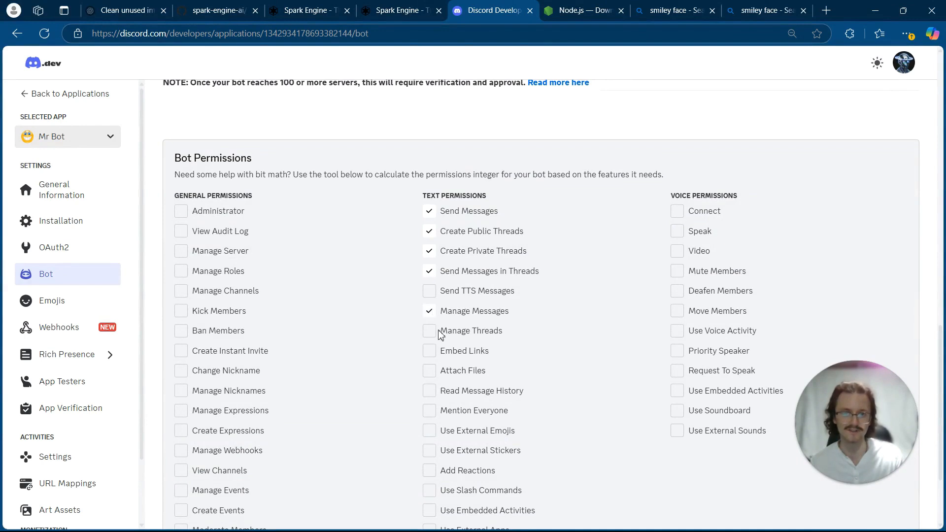
{"action": "left_click", "coordinate": [430, 331]}
- Add the text permissions Embed Links, Attach Files, Read Message History, Mention Everyone, Use External Emojis, Use External Stickers and Add Reactions
{"action": "scroll", "coordinate": [433, 330], "scroll_direction": "down", "scroll_amount": 1}
{"action": "left_click", "coordinate": [431, 294]}
{"action": "left_click", "coordinate": [432, 310]}
{"action": "left_click", "coordinate": [433, 330]}
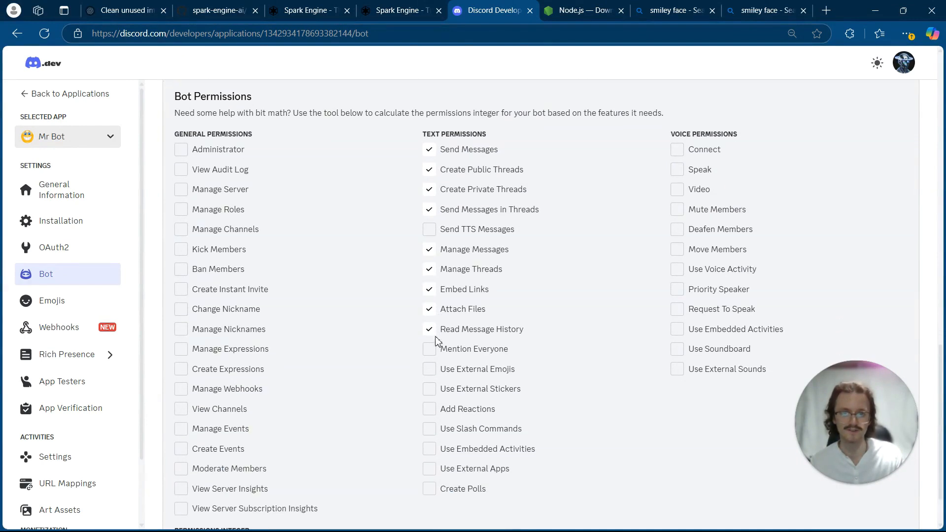
{"action": "left_click", "coordinate": [434, 348]}
{"action": "left_click", "coordinate": [432, 370]}
{"action": "left_click", "coordinate": [433, 390]}
{"action": "left_click", "coordinate": [433, 409]}
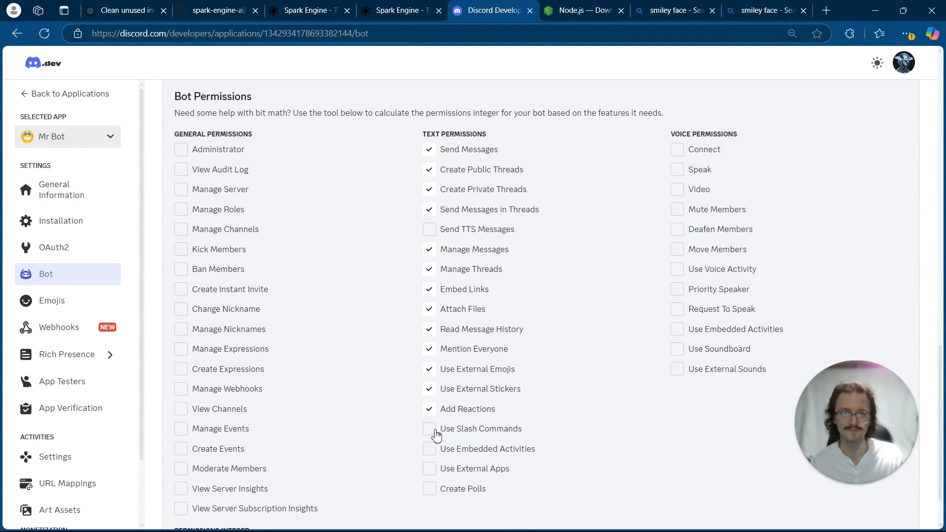
- Add the text permissions Use Slash Commands, Use Embedded Activities and Use External Apps, leaving Create Polls unticked
{"action": "left_click", "coordinate": [434, 429]}
{"action": "left_click", "coordinate": [434, 448]}
{"action": "left_click", "coordinate": [435, 473]}
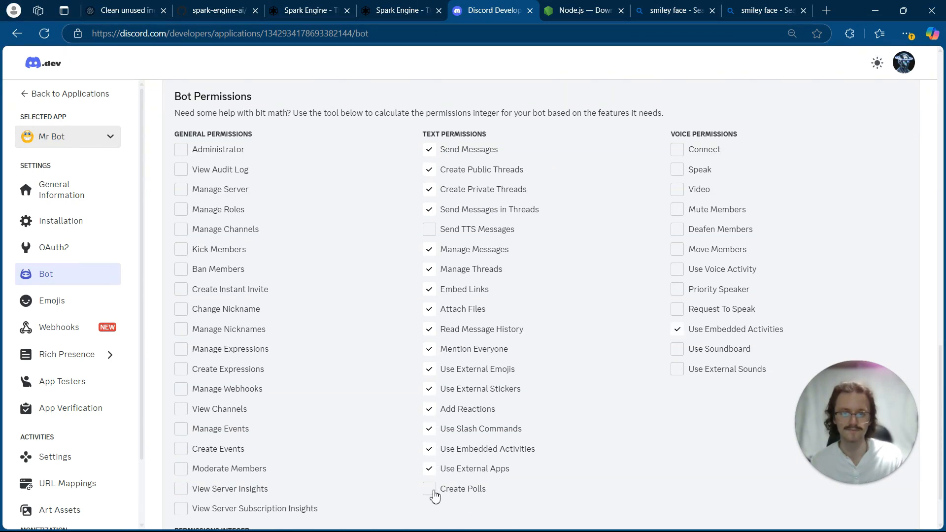
{"action": "left_click", "coordinate": [435, 493]}
{"action": "scroll", "coordinate": [435, 492], "scroll_direction": "down", "scroll_amount": 2}
{"action": "left_click", "coordinate": [436, 432]}
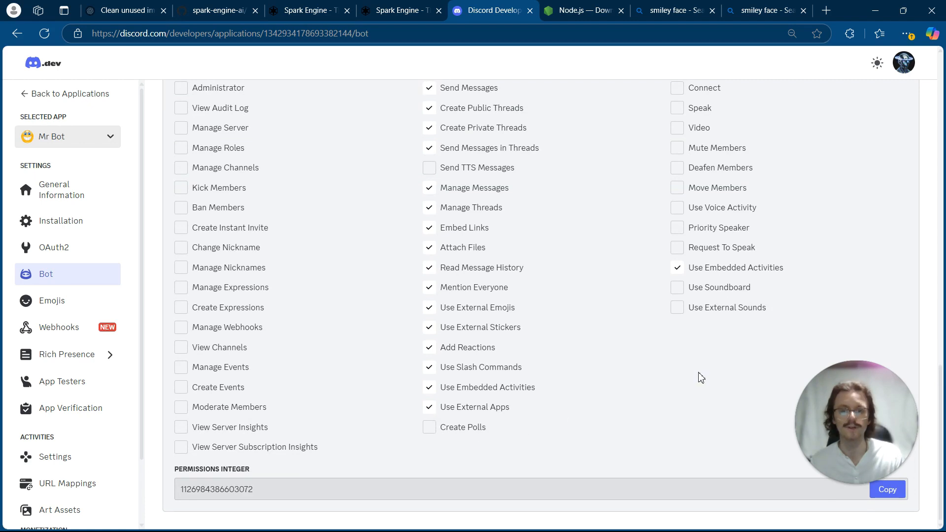
{"action": "scroll", "coordinate": [671, 377], "scroll_direction": "up", "scroll_amount": 2}
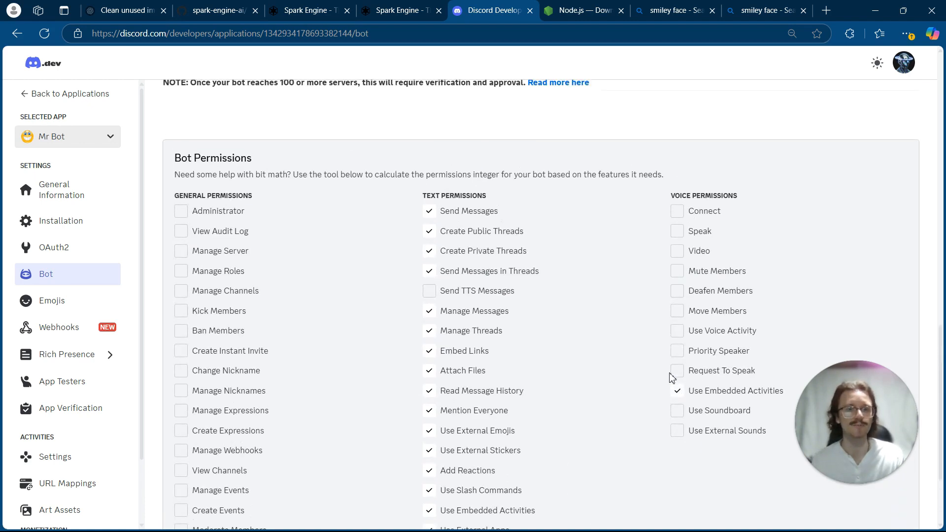
{"action": "scroll", "coordinate": [625, 376], "scroll_direction": "down", "scroll_amount": 2}
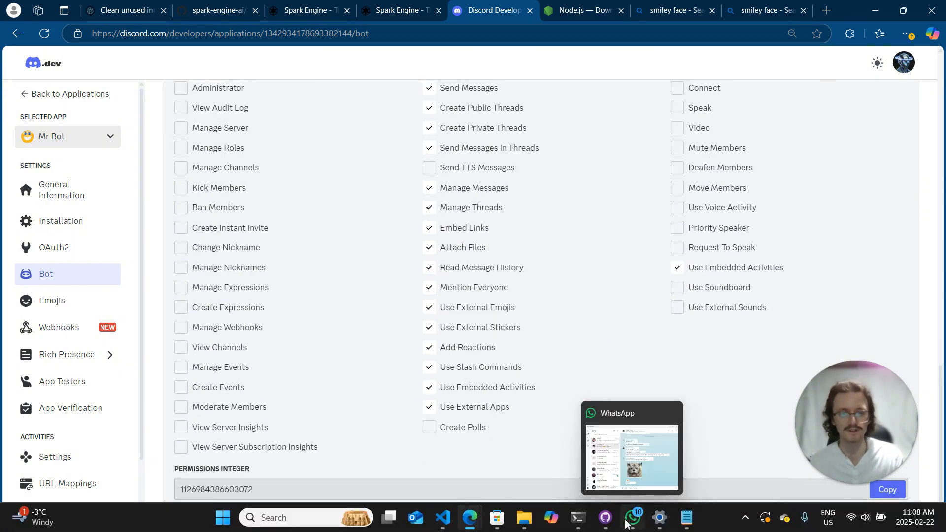
- Switch back to the PowerShell window and run npm run start again to launch the bot
{"action": "mouse_move", "coordinate": [586, 523]}
{"action": "left_click", "coordinate": [776, 458]}
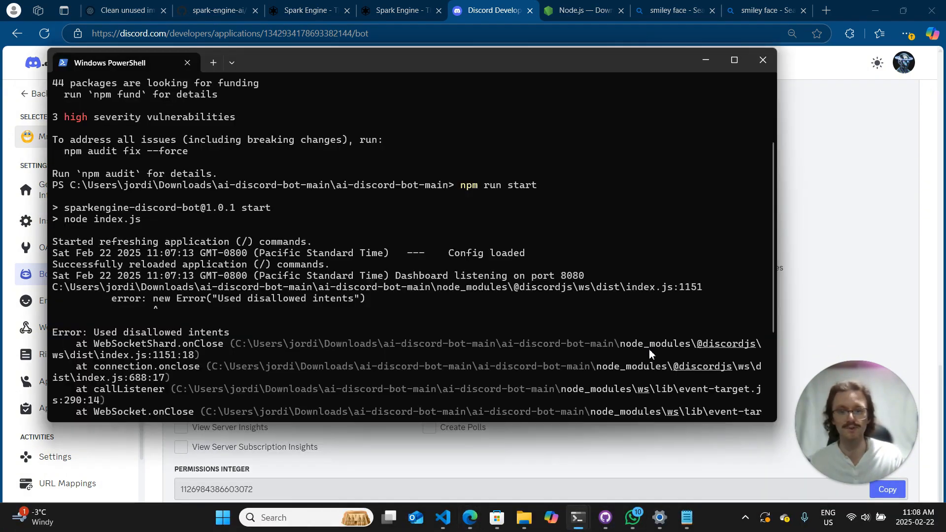
{"action": "key", "text": "Up"}
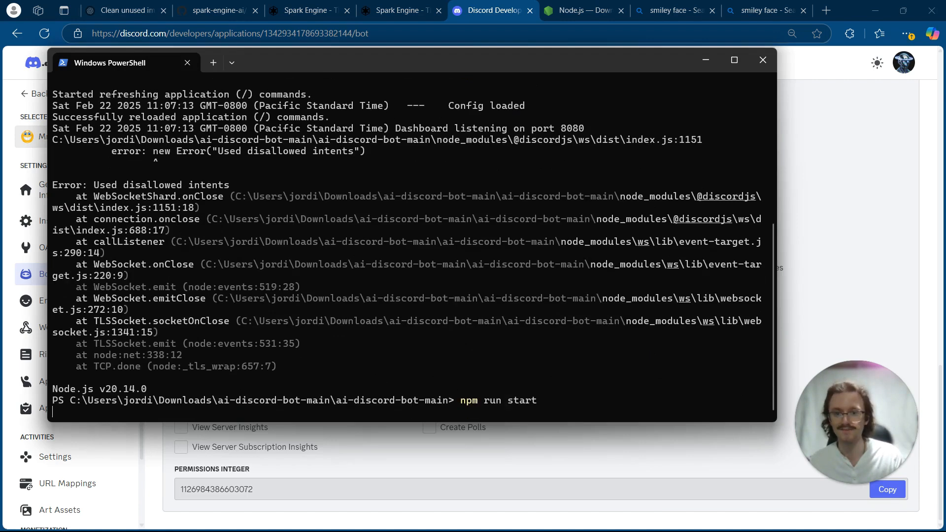
{"action": "key", "text": "Return"}
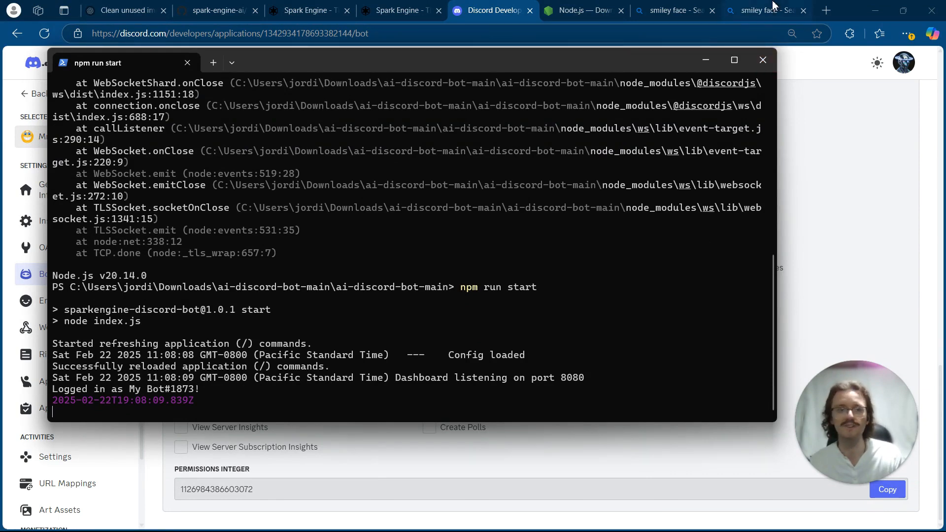
- Open the bot's dashboard at localhost:8080 in a new browser tab
{"action": "left_click", "coordinate": [826, 11]}
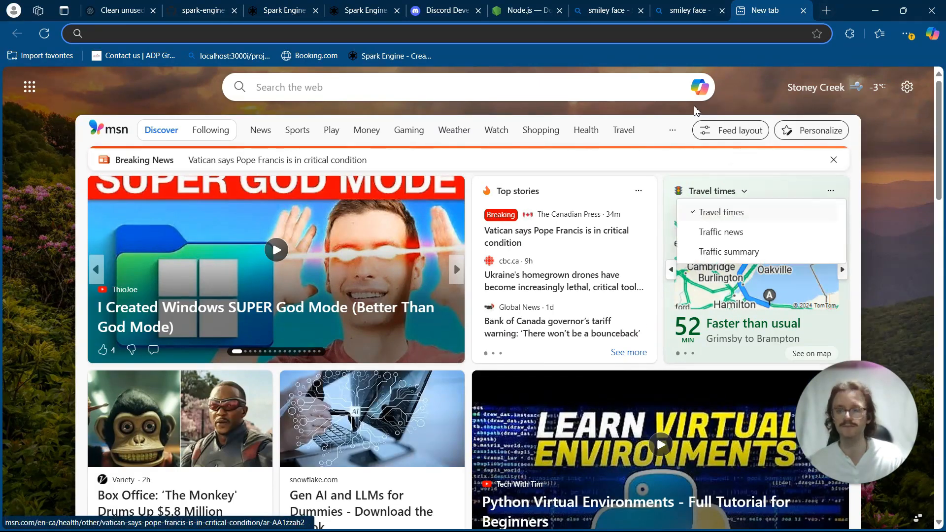
{"action": "type", "text": "localhost:"}
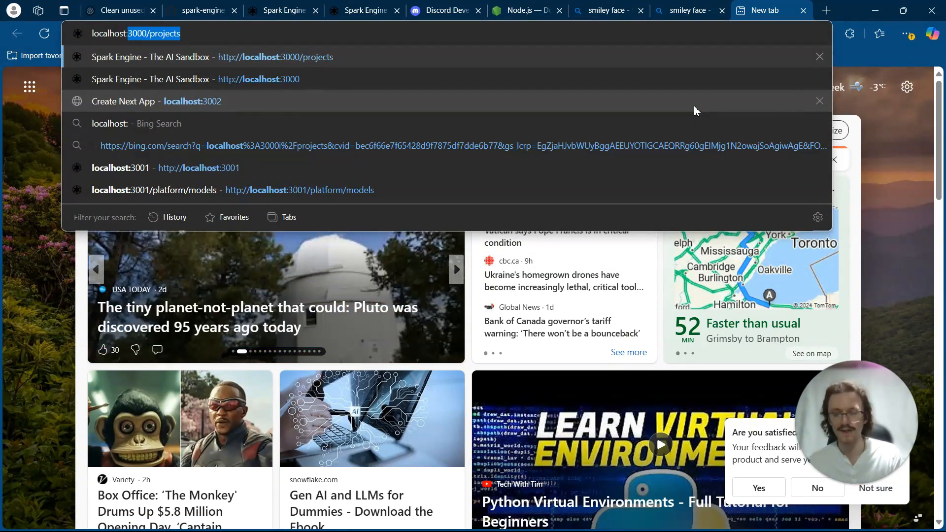
{"action": "type", "text": "8080"}
{"action": "key", "text": "Return"}
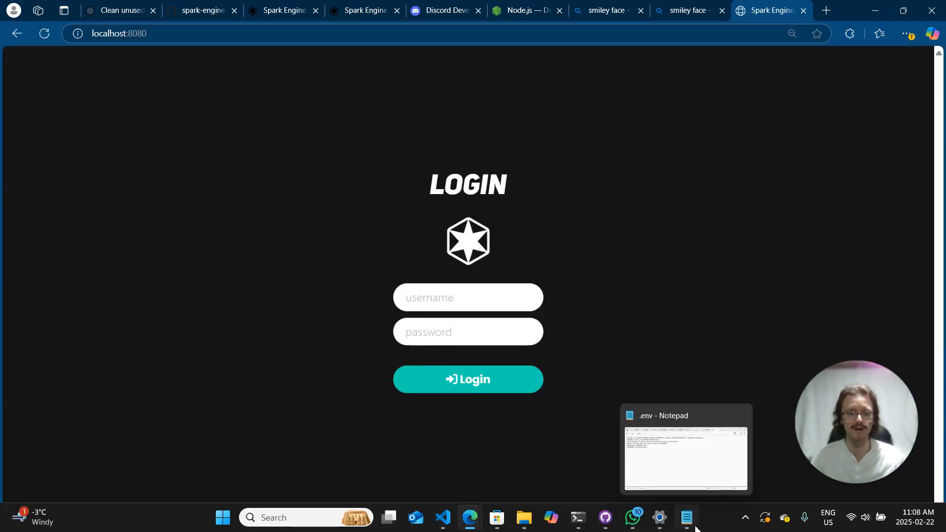
- Check the dashboard credentials in the .env file in Notepad, and log in to the dashboard with username admin and the account password
{"action": "left_click", "coordinate": [687, 519]}
{"action": "left_click_drag", "start_coordinate": [367, 218], "coordinate": [220, 206]}
{"action": "left_click", "coordinate": [158, 195]}
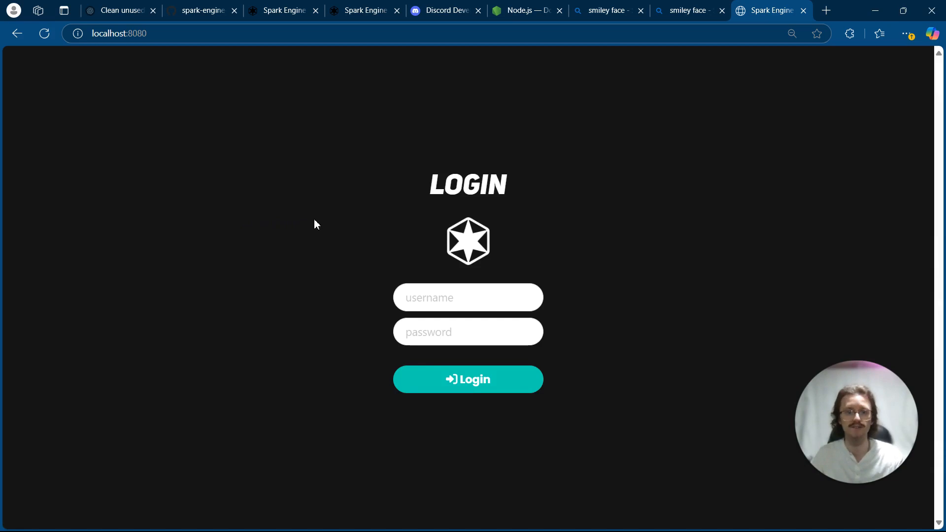
{"action": "left_click", "coordinate": [431, 296]}
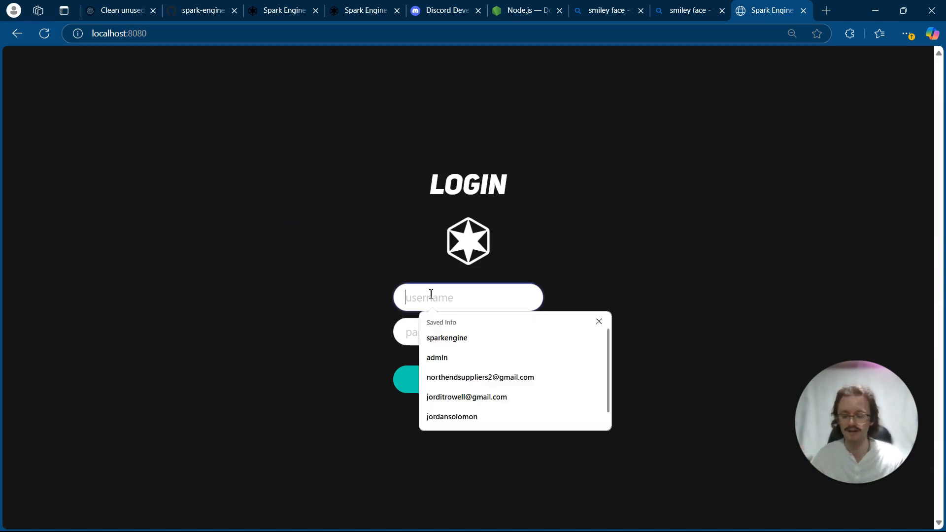
{"action": "type", "text": "admin"}
{"action": "key", "text": "Tab"}
{"action": "left_click", "coordinate": [434, 339]}
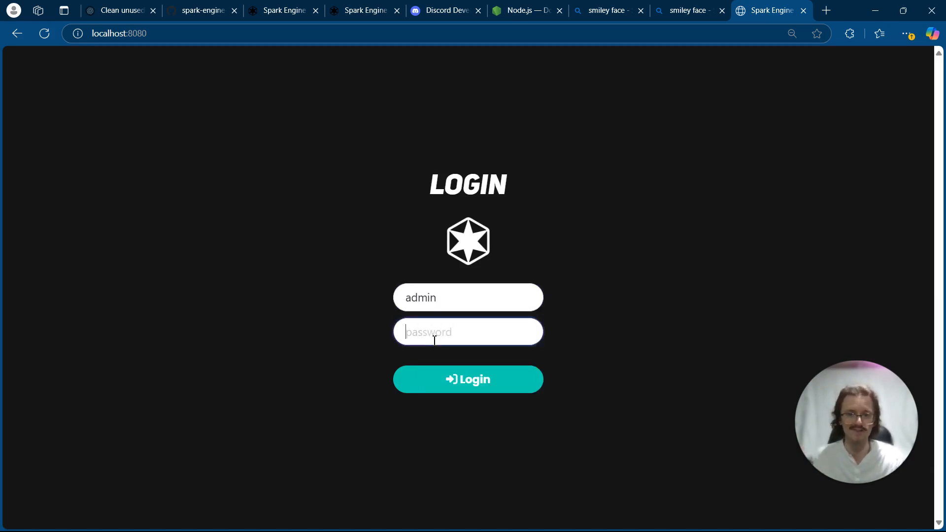
{"action": "type", "text": "ad"}
{"action": "left_click", "coordinate": [375, 297]}
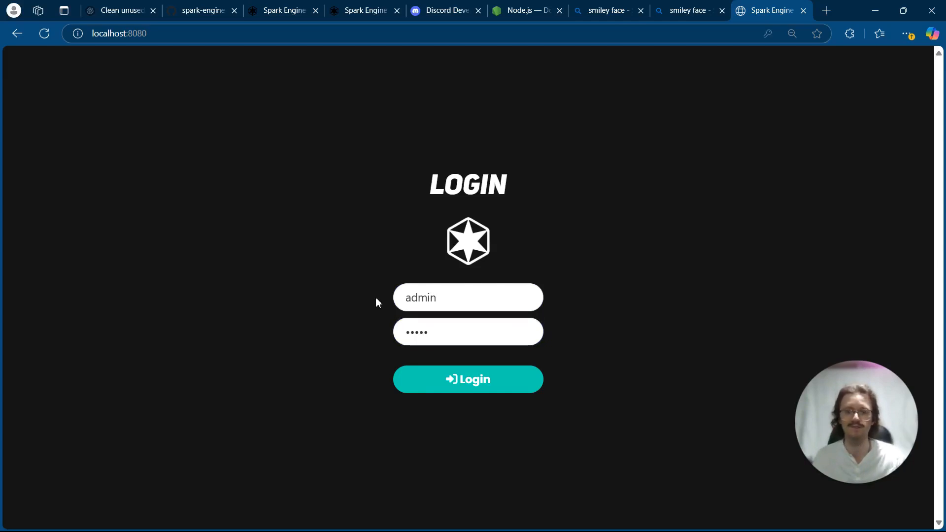
{"action": "left_click", "coordinate": [429, 381]}
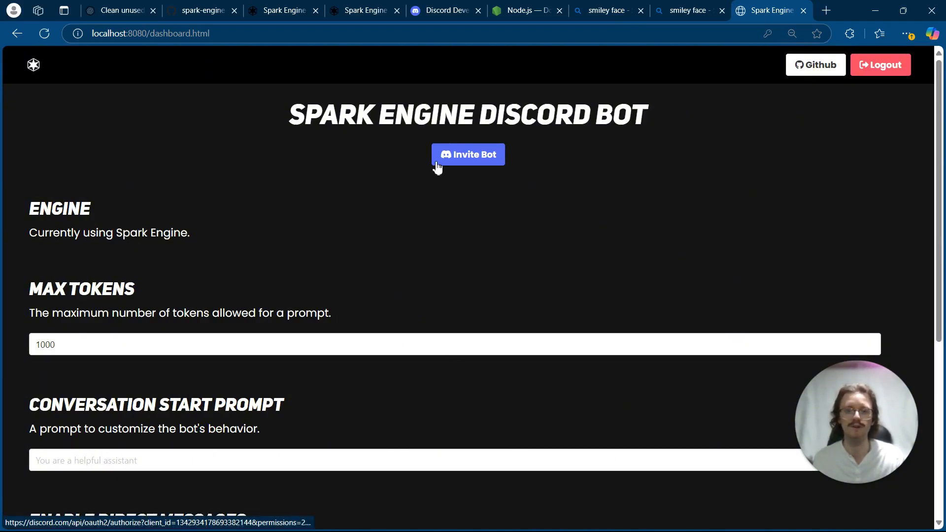
- Invite the bot to the Spark Engine server, authorizing View Channels, Send Messages and Use Application Commands
{"action": "left_click", "coordinate": [488, 157]}
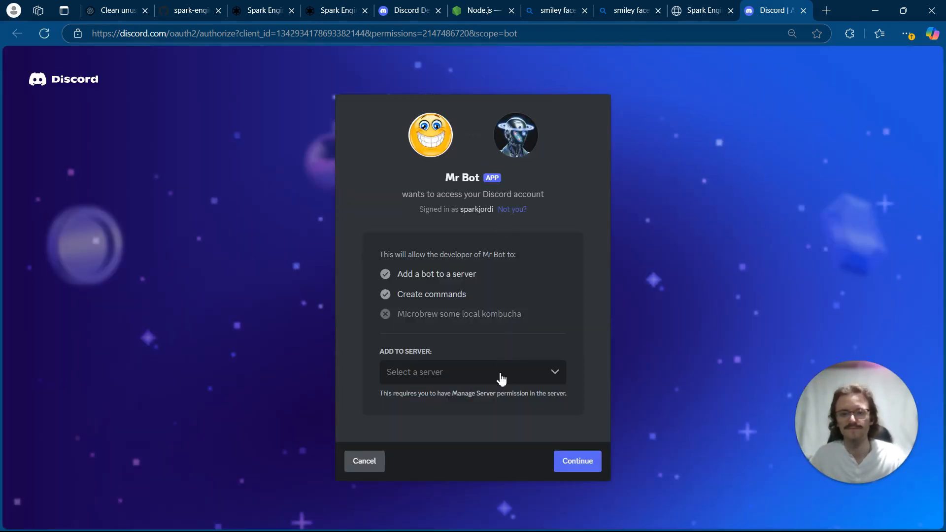
{"action": "left_click", "coordinate": [501, 379]}
{"action": "left_click", "coordinate": [475, 466]}
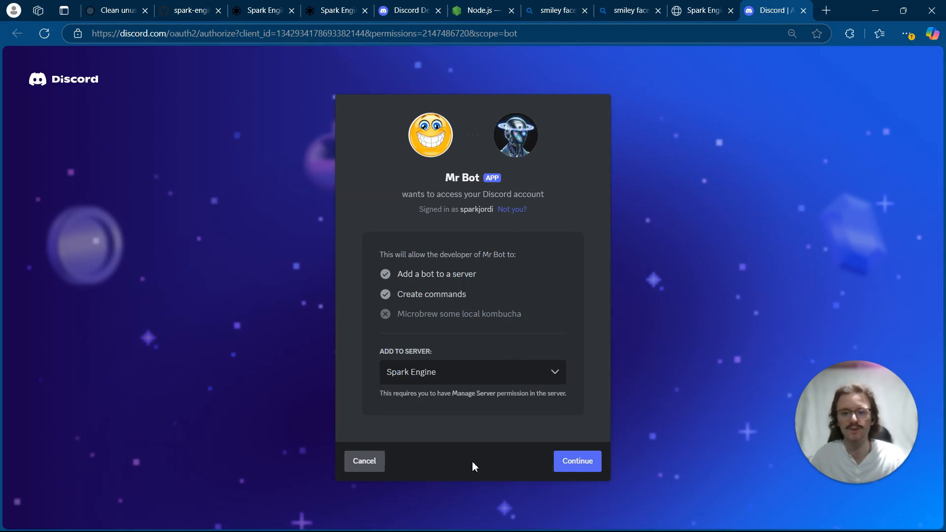
{"action": "left_click", "coordinate": [586, 462]}
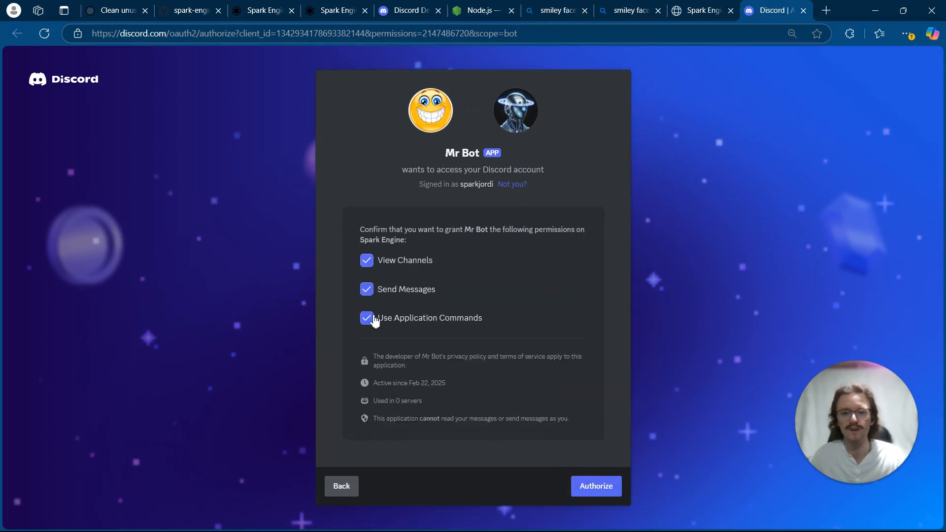
{"action": "left_click", "coordinate": [593, 485]}
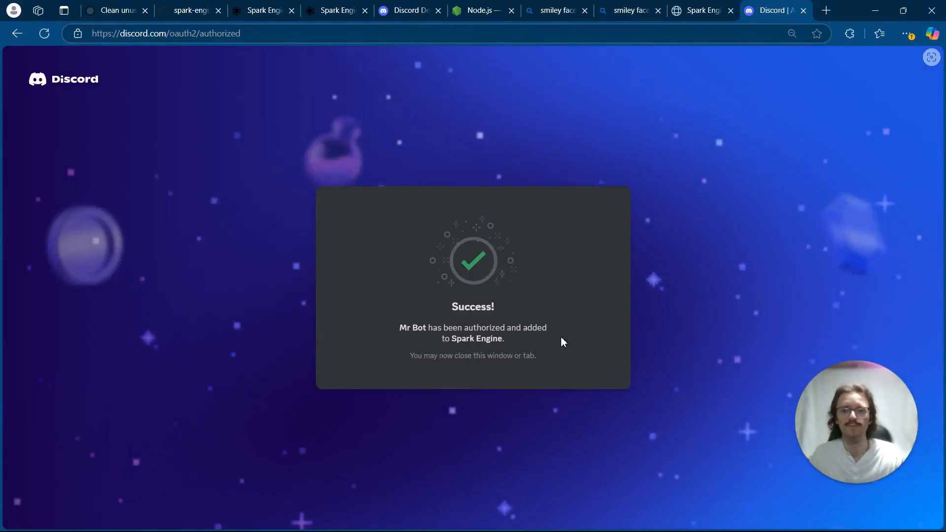
- Launch the Discord desktop app and open the ai-chat channel of the Spark Engine server
{"action": "mouse_move", "coordinate": [325, 527]}
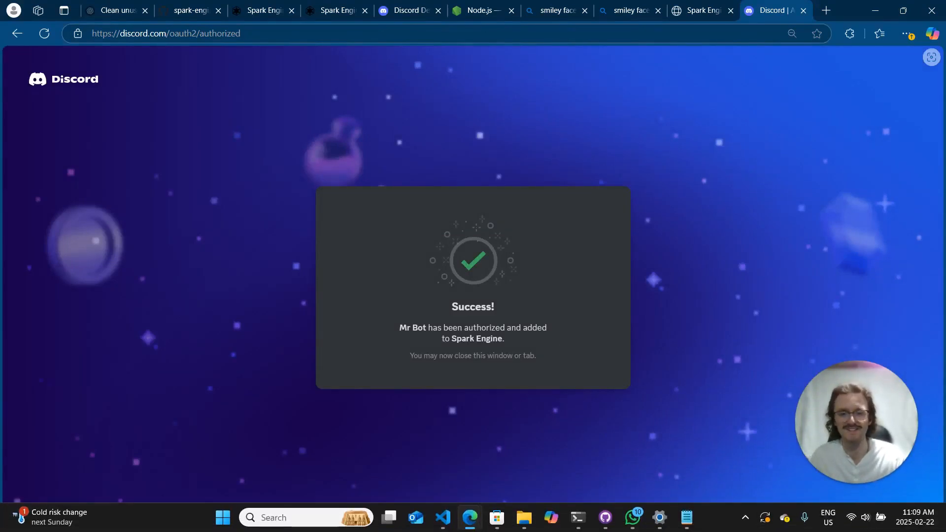
{"action": "left_click", "coordinate": [325, 522]}
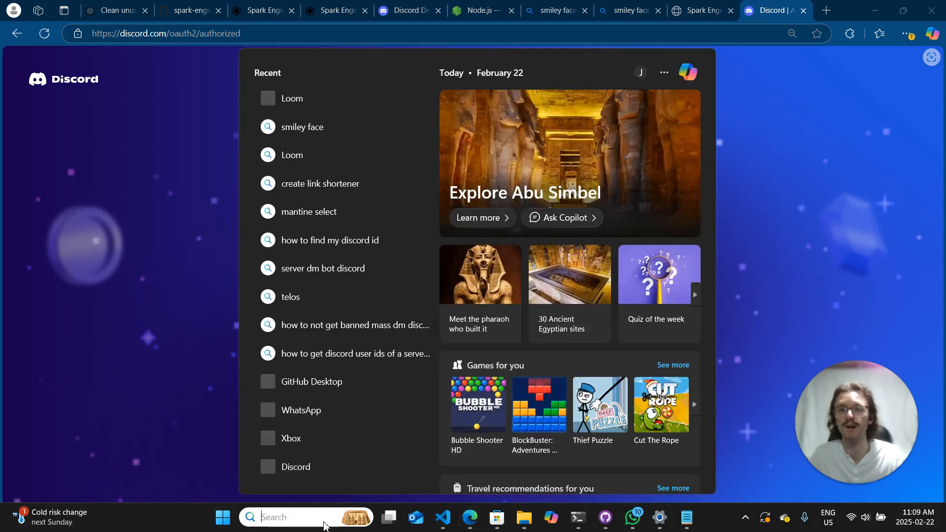
{"action": "type", "text": "disco"}
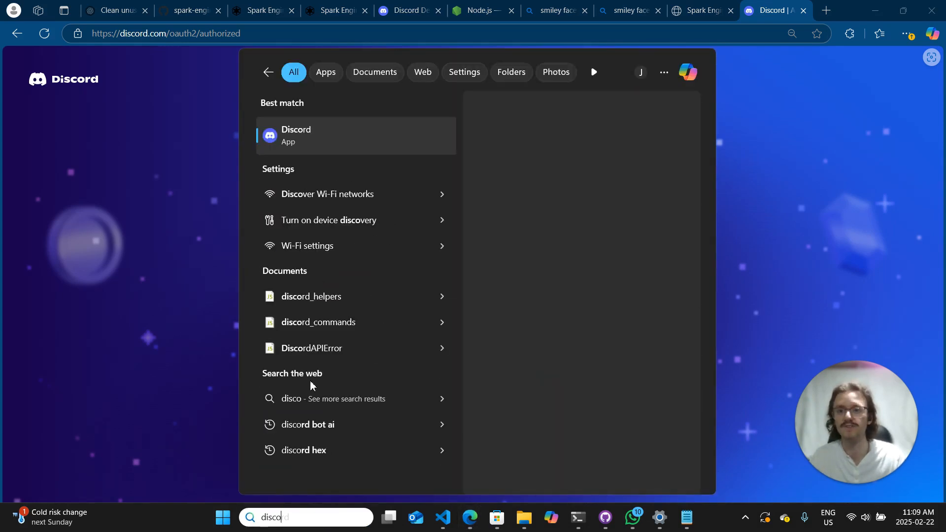
{"action": "left_click", "coordinate": [356, 132]}
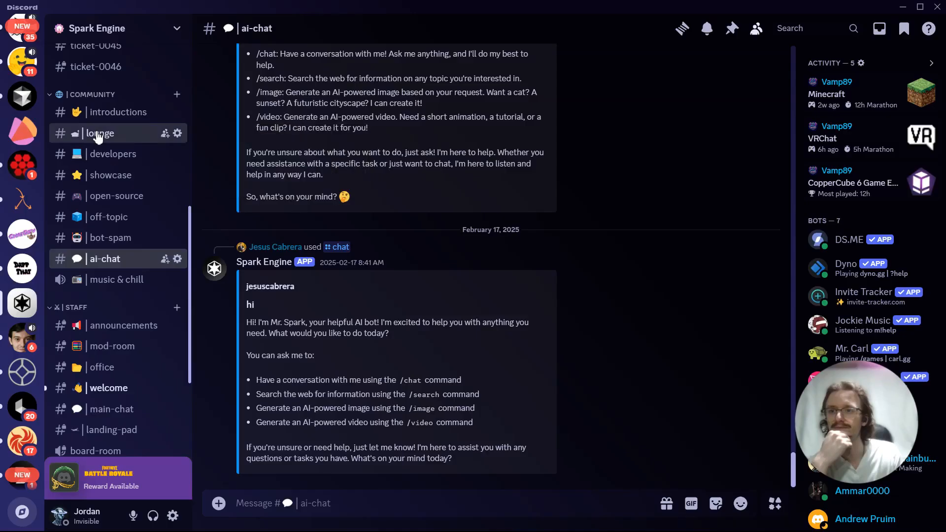
{"action": "left_click", "coordinate": [97, 133]}
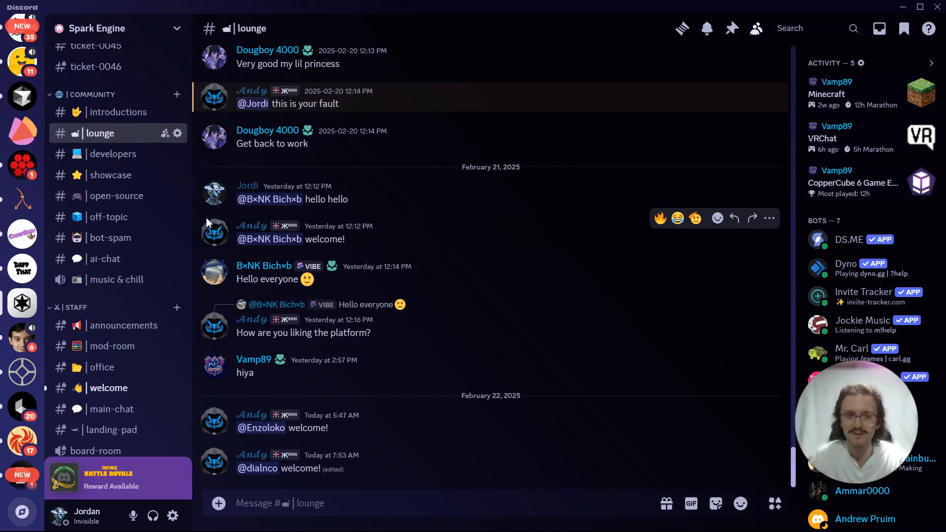
{"action": "left_click", "coordinate": [116, 265]}
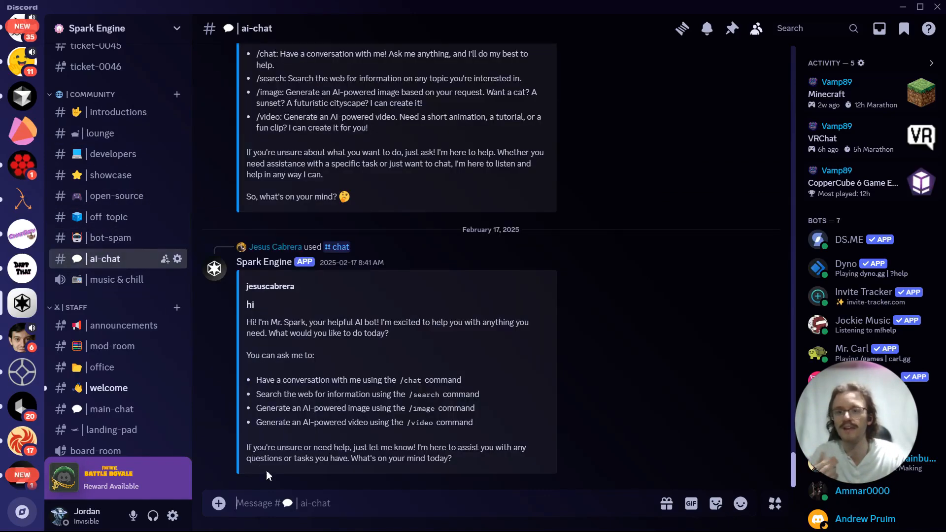
- Send My Bot's /chat command in ai-chat with the message "hey"
{"action": "type", "text": "/"}
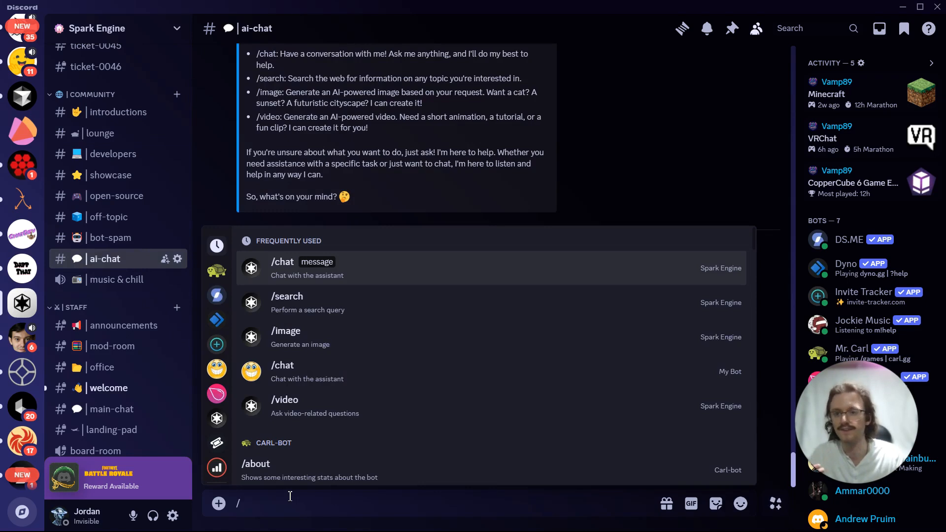
{"action": "left_click", "coordinate": [352, 380]}
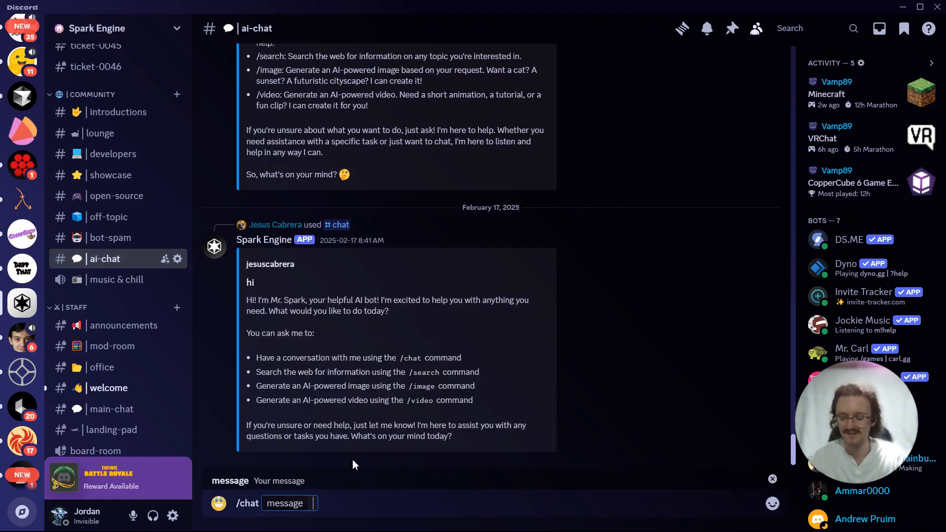
{"action": "type", "text": "hey"}
{"action": "key", "text": "Return"}
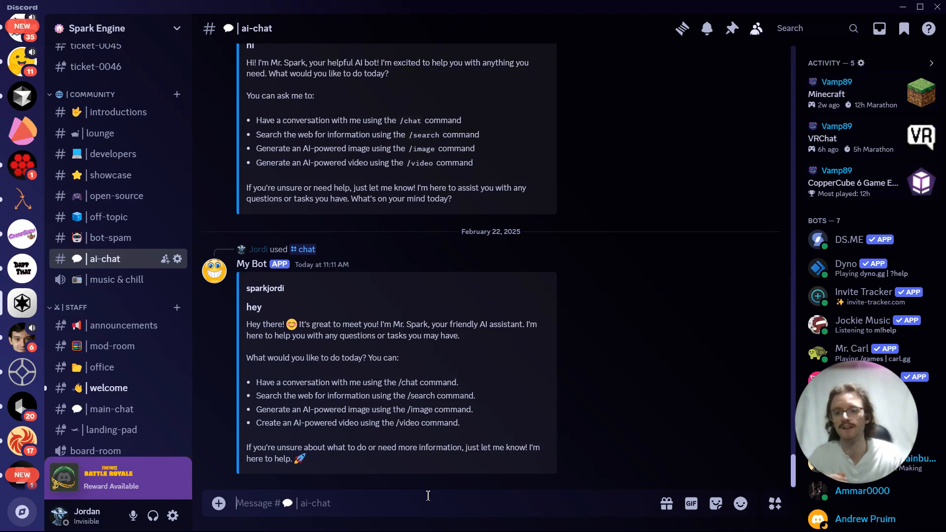
- Run My Bot's /image command with the prompt "A monkey playing guitar"
{"action": "type", "text": "/"}
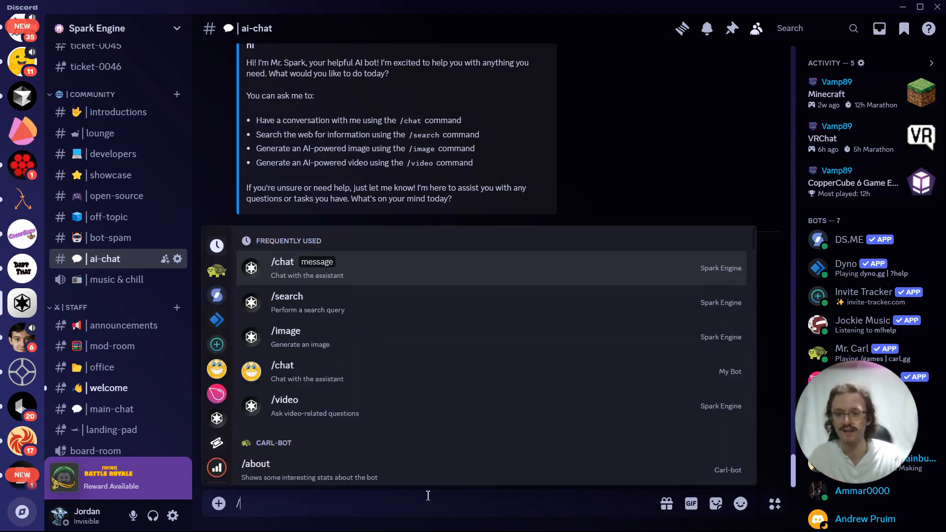
{"action": "type", "text": "image"}
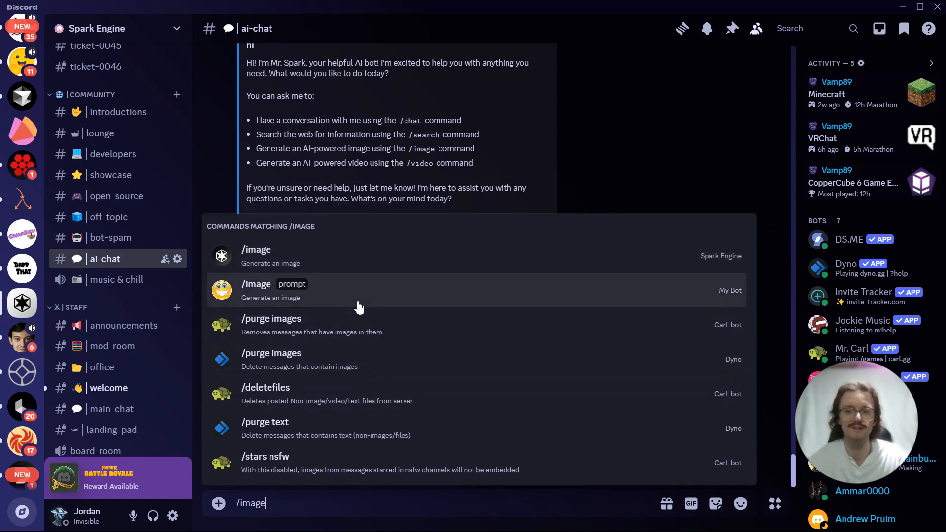
{"action": "left_click", "coordinate": [359, 298]}
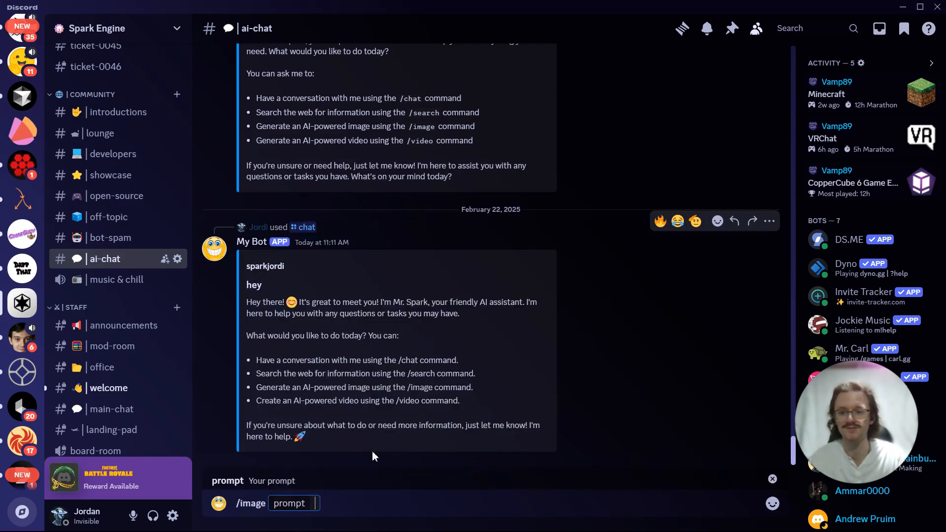
{"action": "type", "text": "A"}
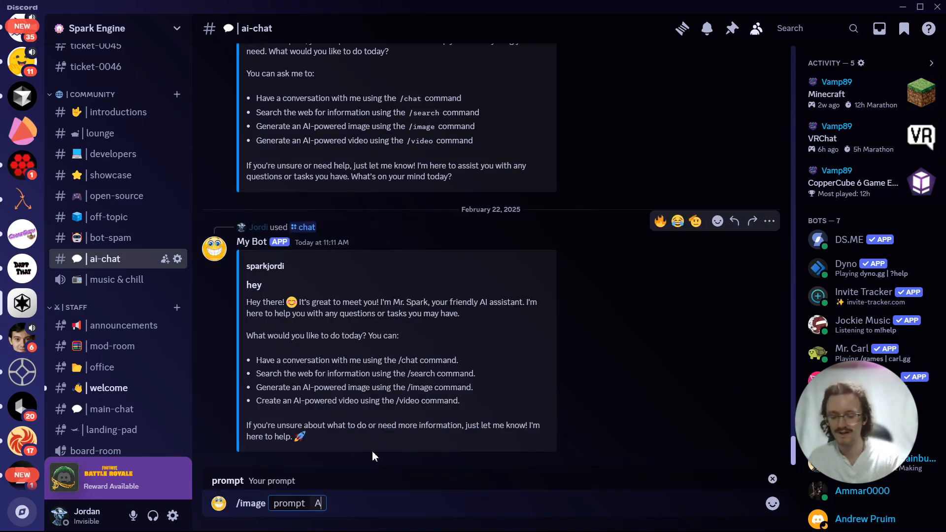
{"action": "type", "text": " monkeyn pl"}
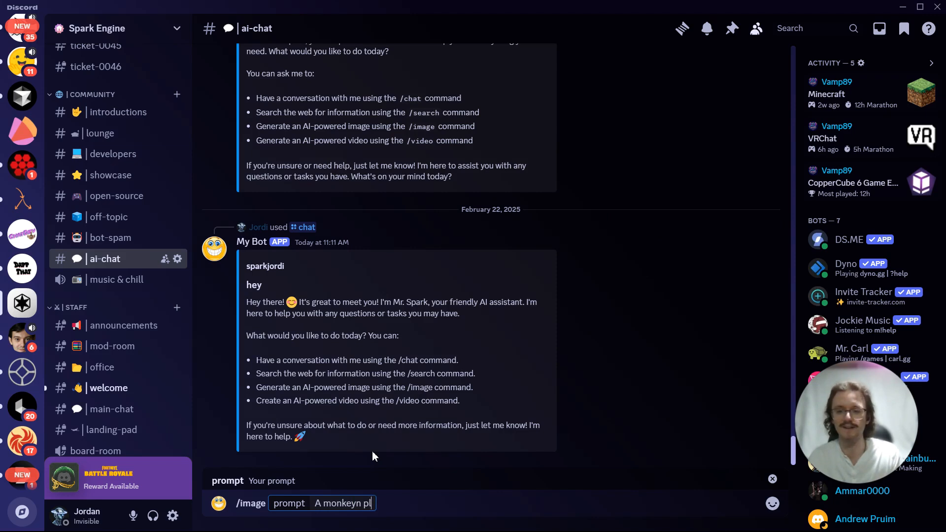
{"action": "key", "text": "BackSpace"}
{"action": "key", "text": "BackSpace"}
{"action": "key", "text": "BackSpace"}
{"action": "key", "text": "BackSpace"}
{"action": "type", "text": "play"}
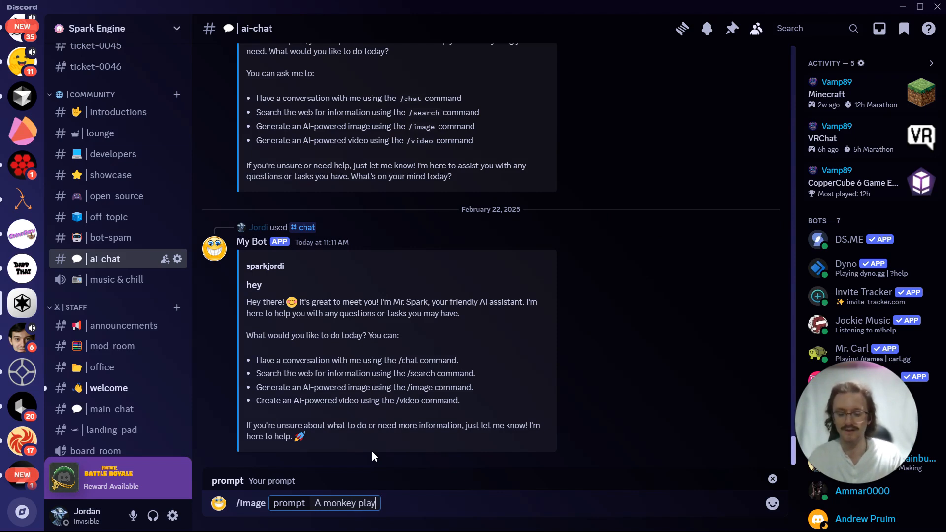
{"action": "type", "text": "ing guitar"}
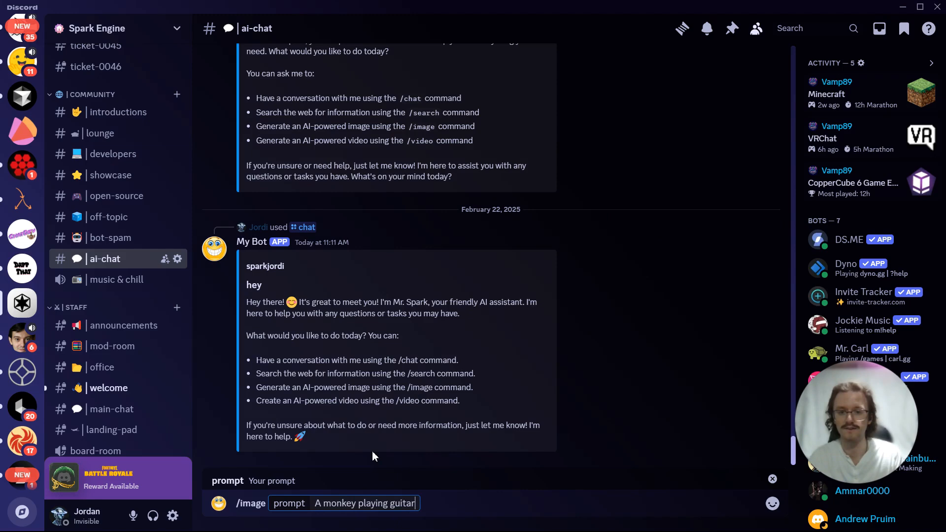
{"action": "key", "text": "Return"}
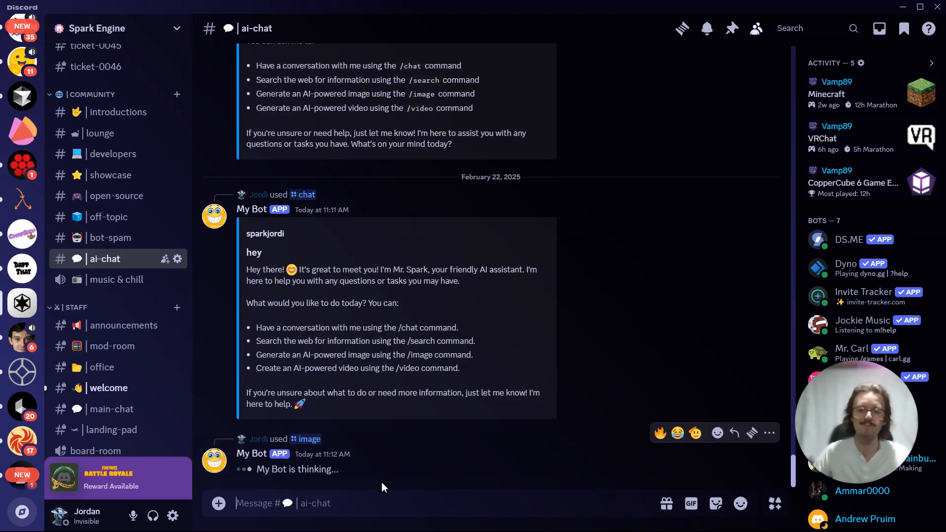
- Run My Bot's /search command in ai-chat with the query "Find me the top 10 fruits globally"
{"action": "type", "text": "/search"}
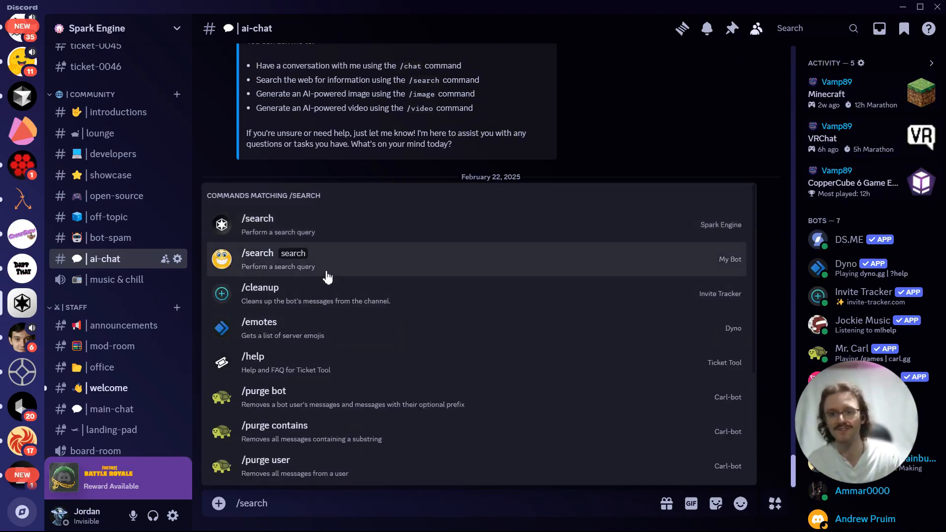
{"action": "left_click", "coordinate": [327, 269]}
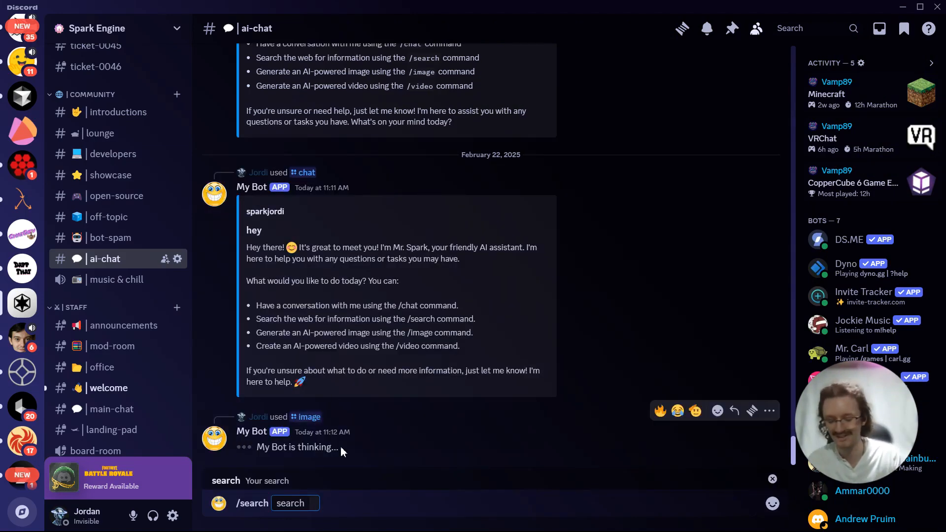
{"action": "key", "text": "shift"}
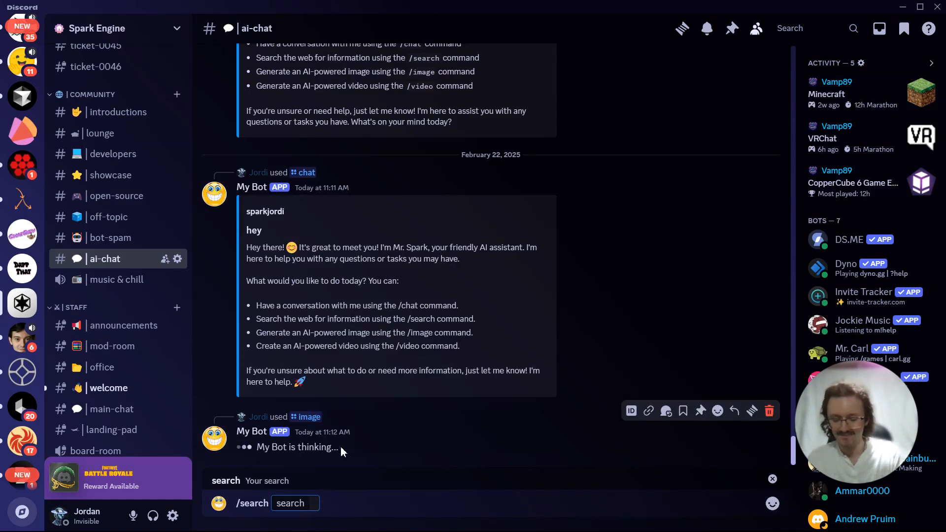
{"action": "type", "text": "Find me "}
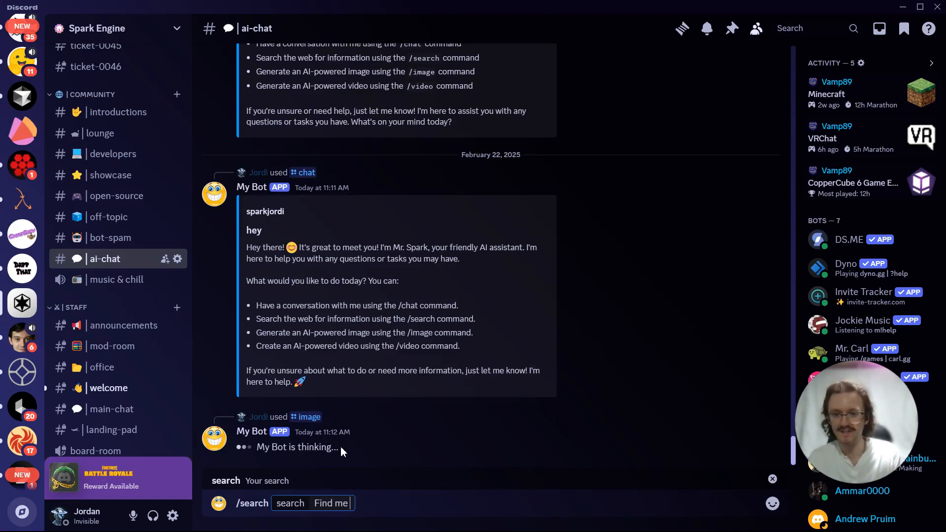
{"action": "type", "text": "the top"}
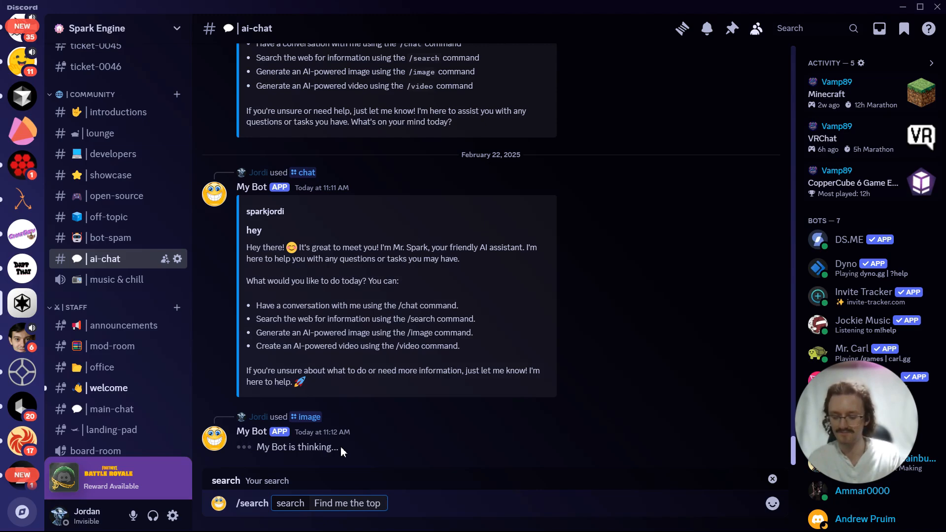
{"action": "type", "text": " 10 fruits g"}
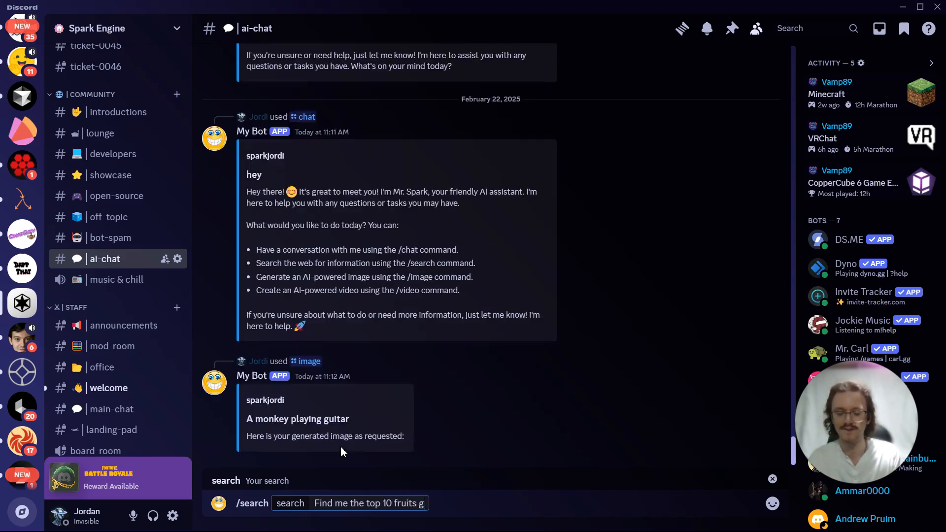
{"action": "type", "text": "lobally"}
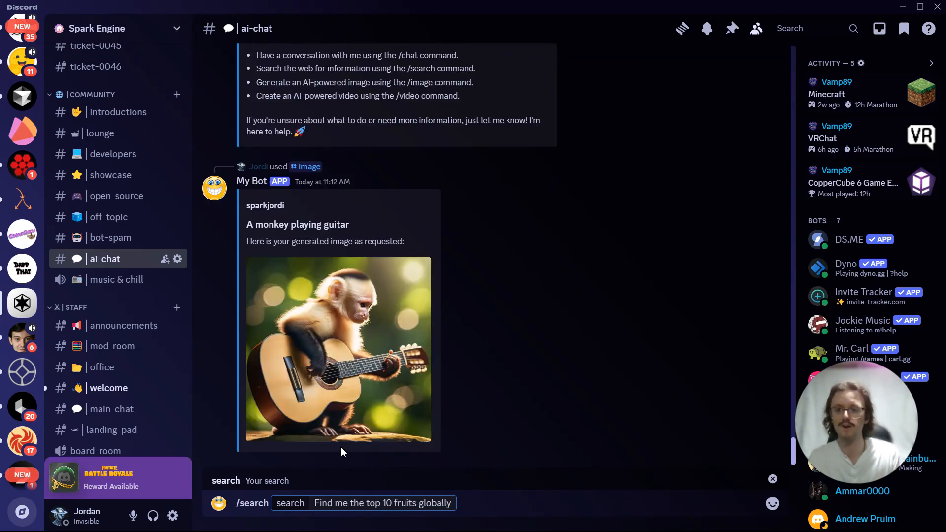
{"action": "key", "text": "Return"}
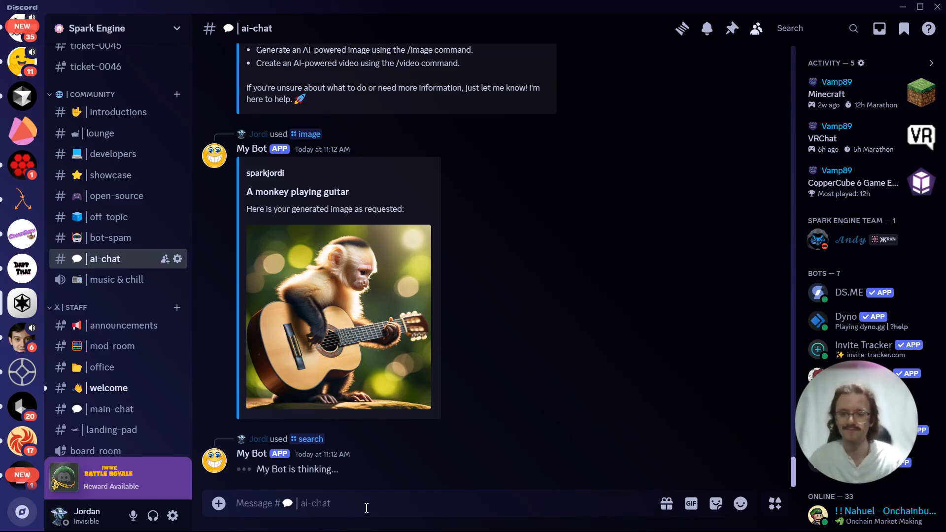
- Run My Bot's /video command with a prompt to make a monkey playing a guitar, and dismiss the WhatsApp notification
{"action": "type", "text": "/"}
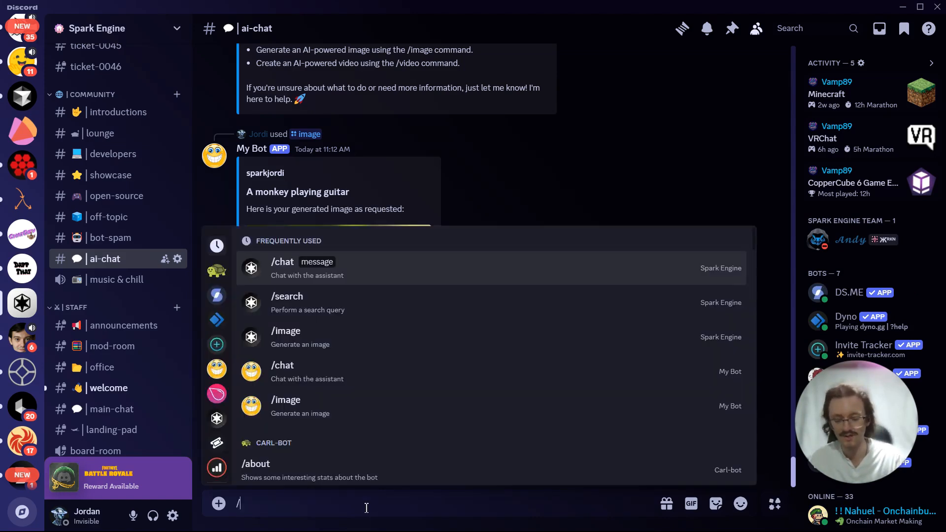
{"action": "type", "text": "video"}
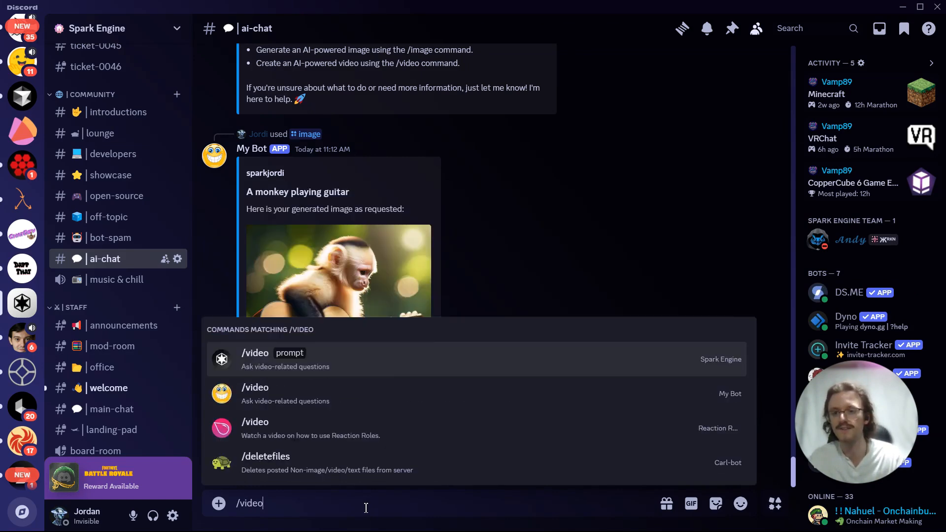
{"action": "left_click", "coordinate": [333, 386]}
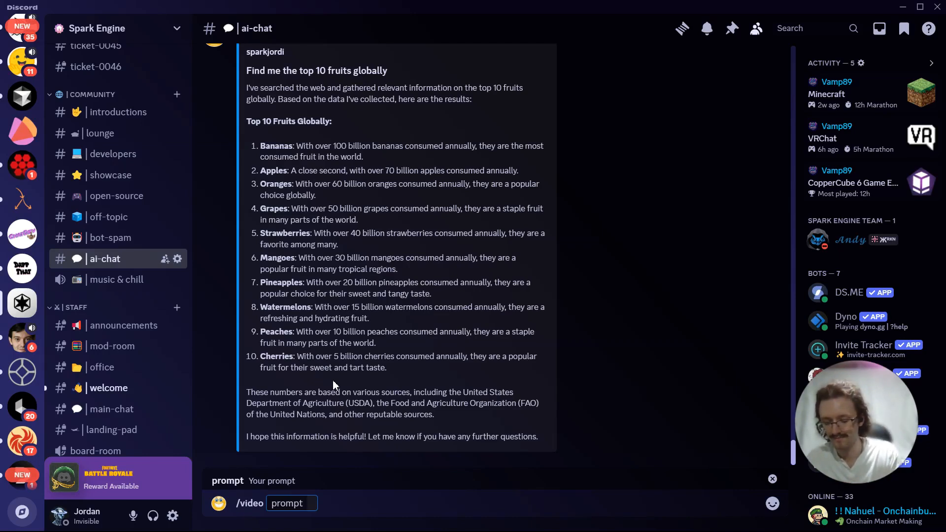
{"action": "type", "text": "Make a monlk"}
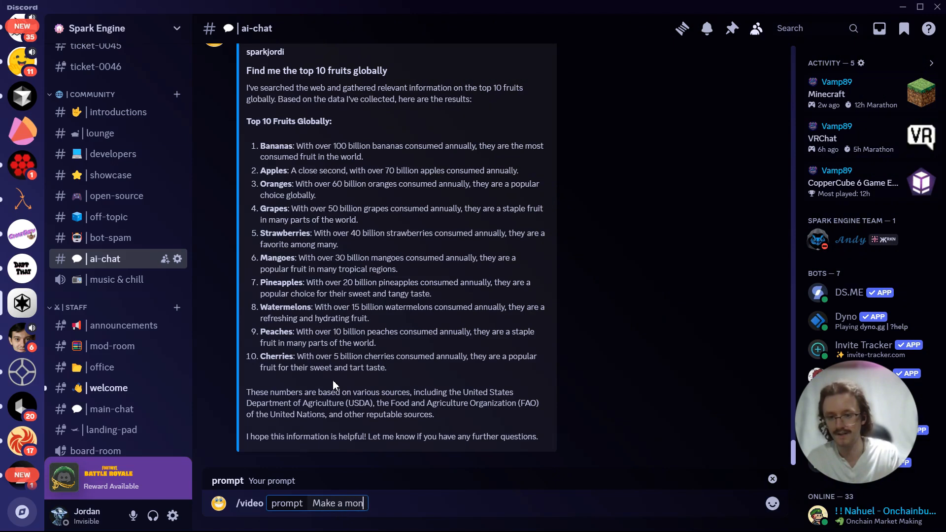
{"action": "key", "text": "BackSpace"}
{"action": "key", "text": "BackSpace"}
{"action": "type", "text": "key pl"}
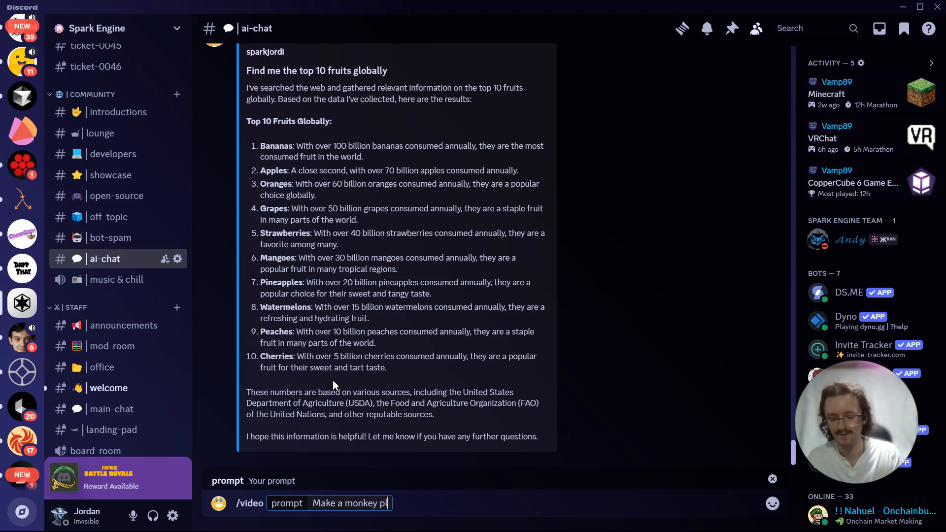
{"action": "type", "text": "aying a guitar"}
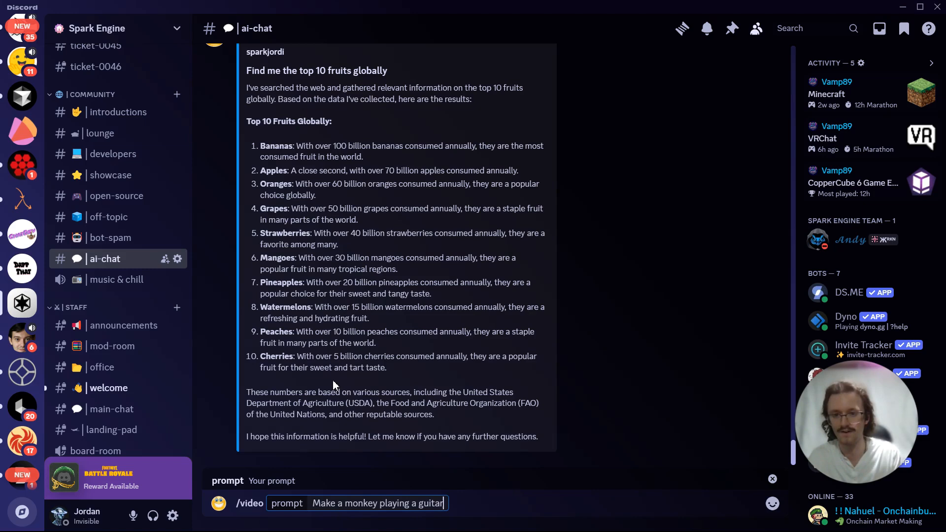
{"action": "key", "text": "Return"}
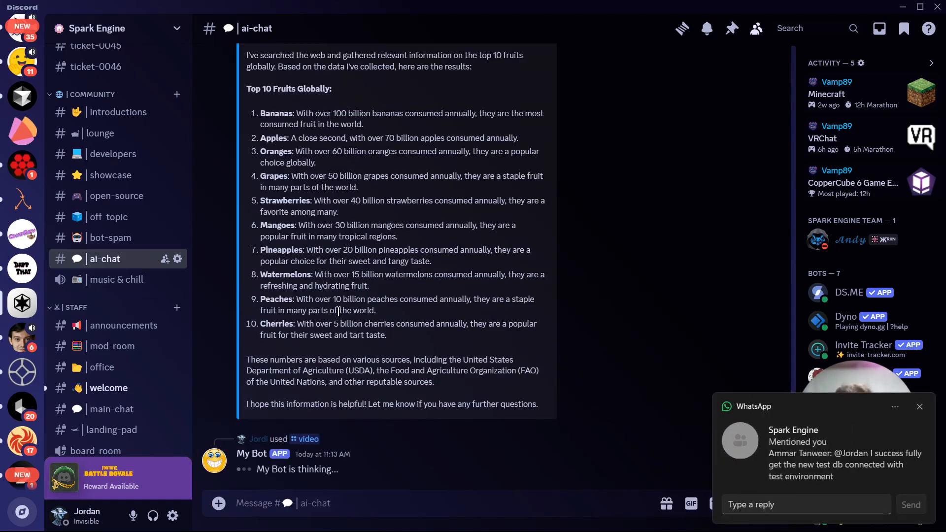
{"action": "left_click", "coordinate": [919, 406]}
{"action": "scroll", "coordinate": [485, 379], "scroll_direction": "up", "scroll_amount": 1}
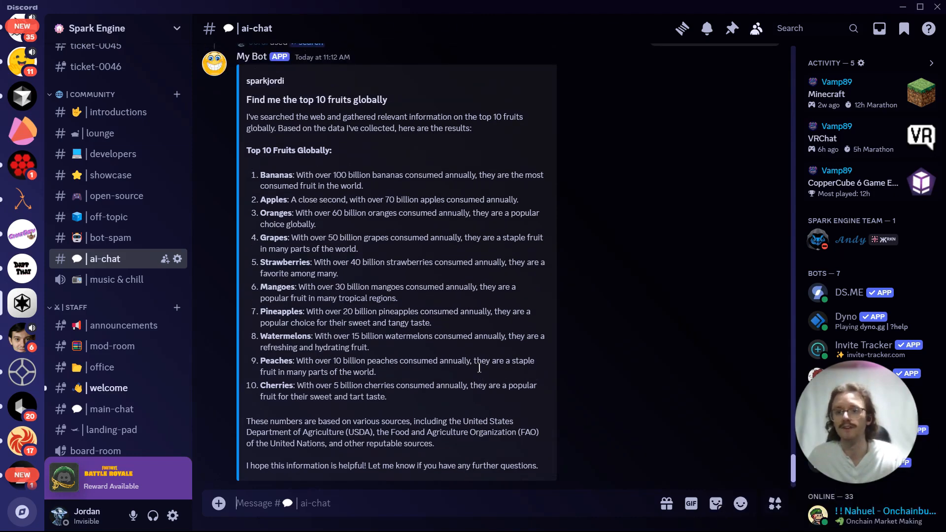